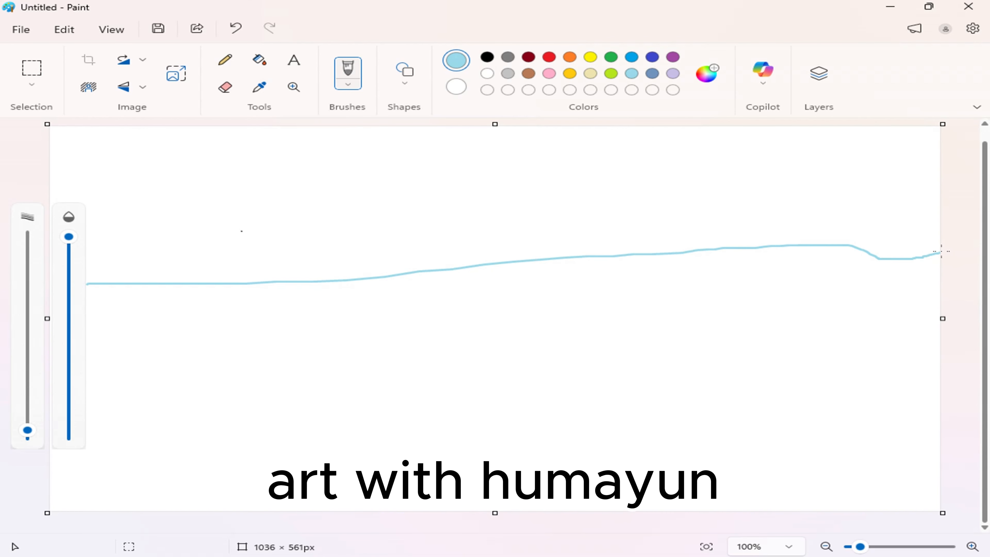
{"action": "left_click", "coordinate": [259, 60]}
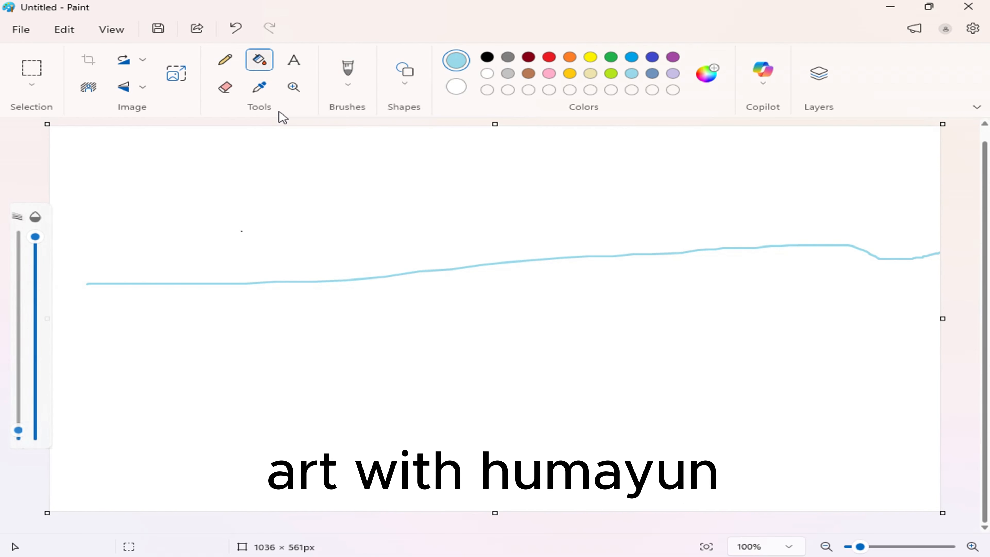
{"action": "left_click", "coordinate": [326, 214]}
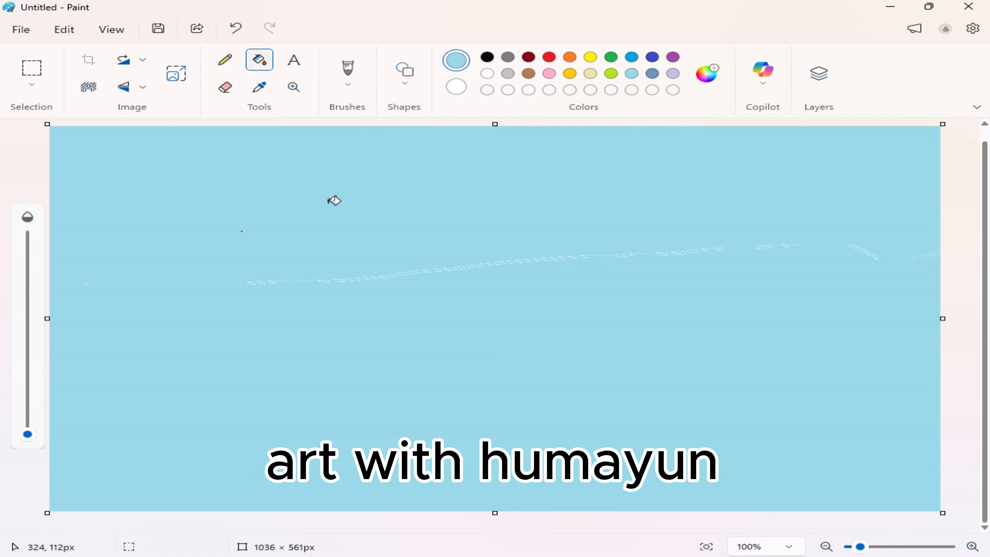
{"action": "key", "text": "ctrl+z"}
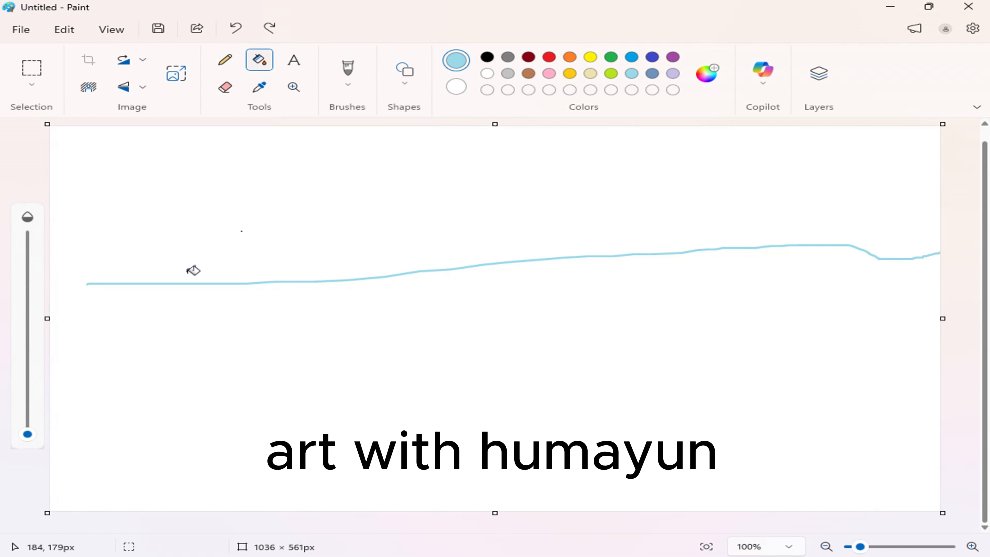
Narrow the canvas to 1006 px wide, seal the horizon line's left end and fill the sky above it with light blue
{"action": "left_click_drag", "start_coordinate": [48, 319], "coordinate": [73, 321]}
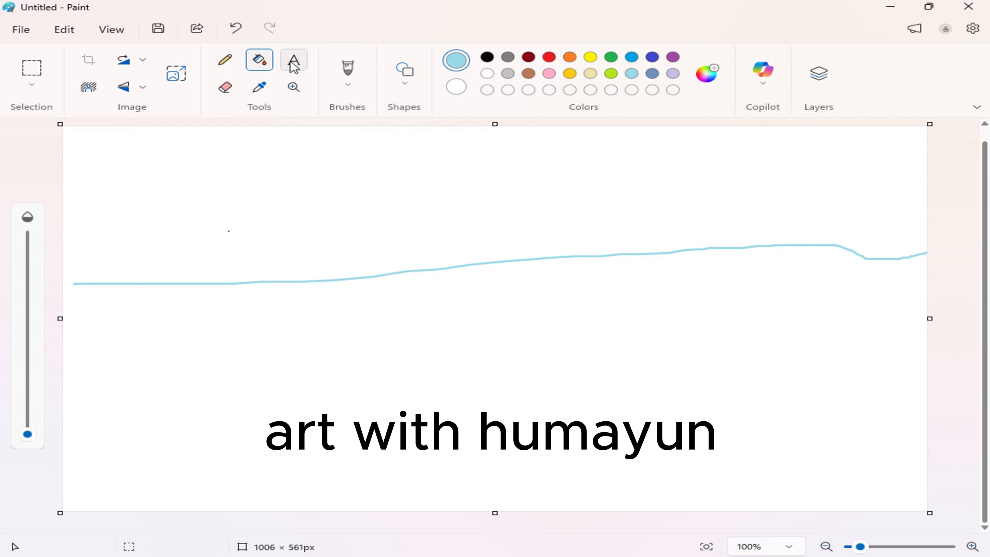
{"action": "left_click", "coordinate": [226, 62]}
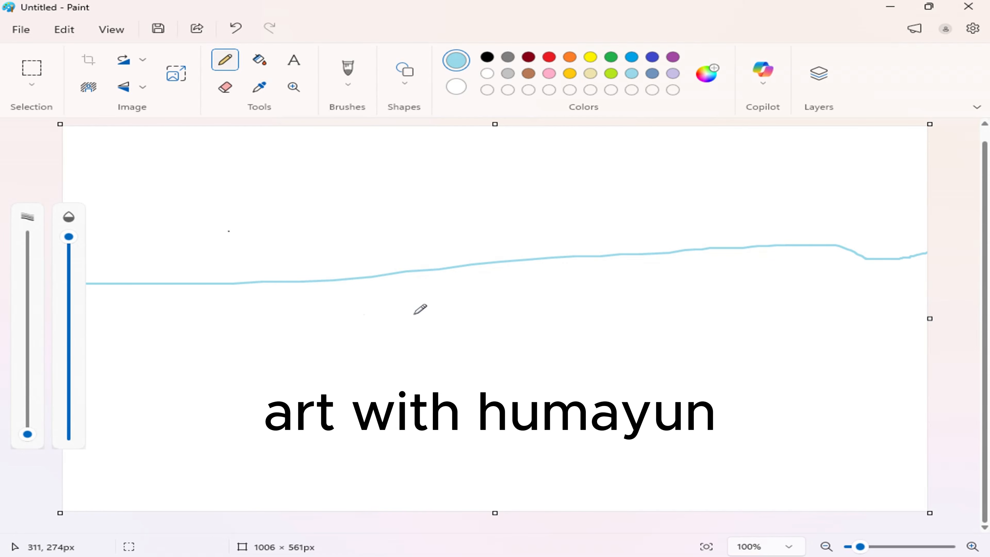
{"action": "left_click", "coordinate": [259, 61]}
{"action": "left_click", "coordinate": [386, 256]}
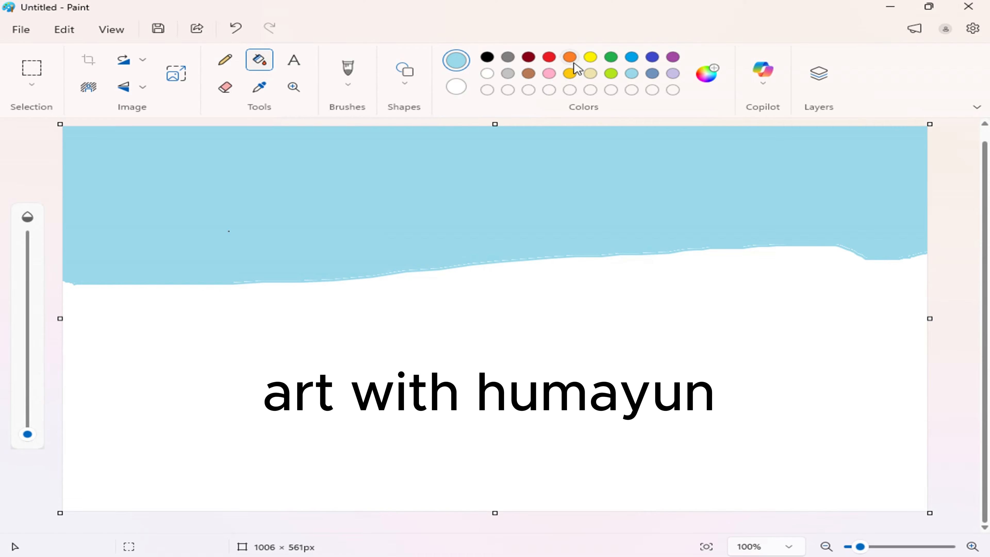
Draw a wavy yellow pencil line across the full width of the white area below the horizon
{"action": "left_click", "coordinate": [589, 60]}
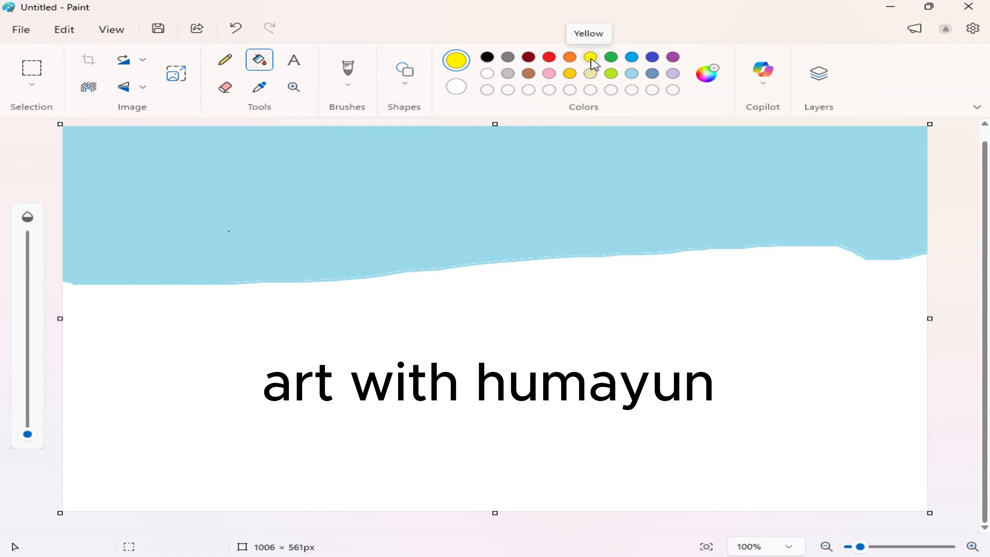
{"action": "left_click", "coordinate": [225, 60]}
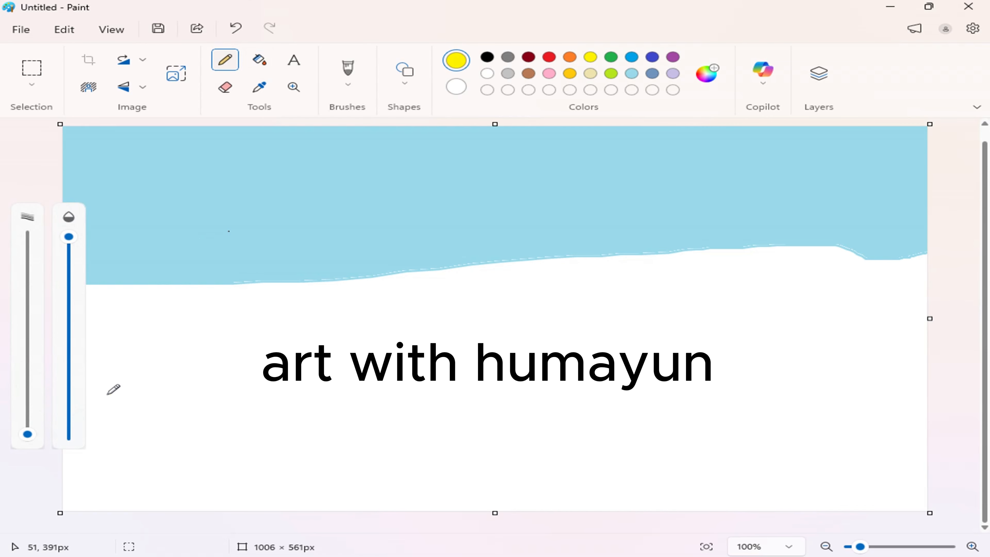
{"action": "mouse_move", "coordinate": [925, 386]}
{"action": "left_mouse_down"}
{"action": "mouse_move", "coordinate": [759, 412]}
{"action": "mouse_move", "coordinate": [395, 384]}
{"action": "mouse_move", "coordinate": [49, 411]}
{"action": "left_mouse_up"}
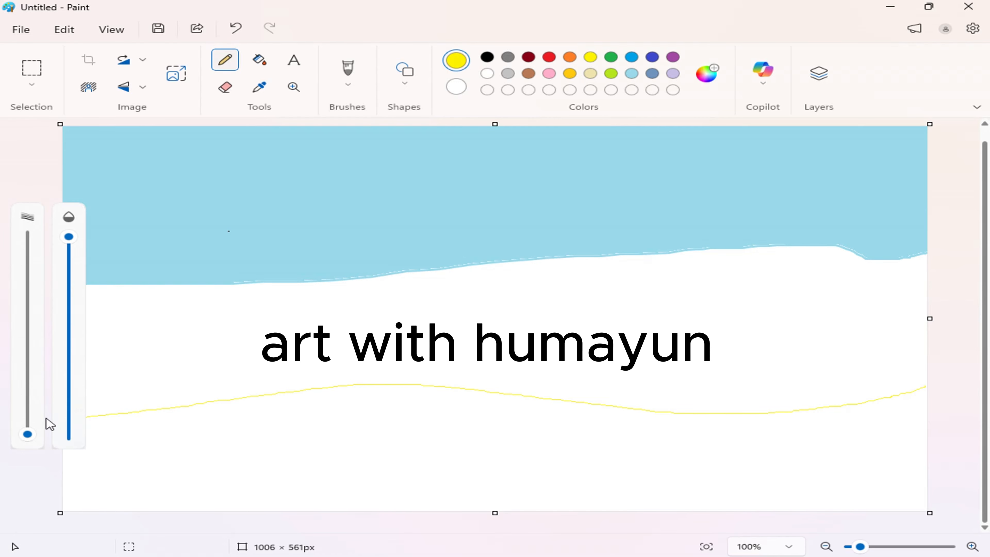
{"action": "left_click", "coordinate": [259, 60]}
{"action": "left_click", "coordinate": [531, 323]}
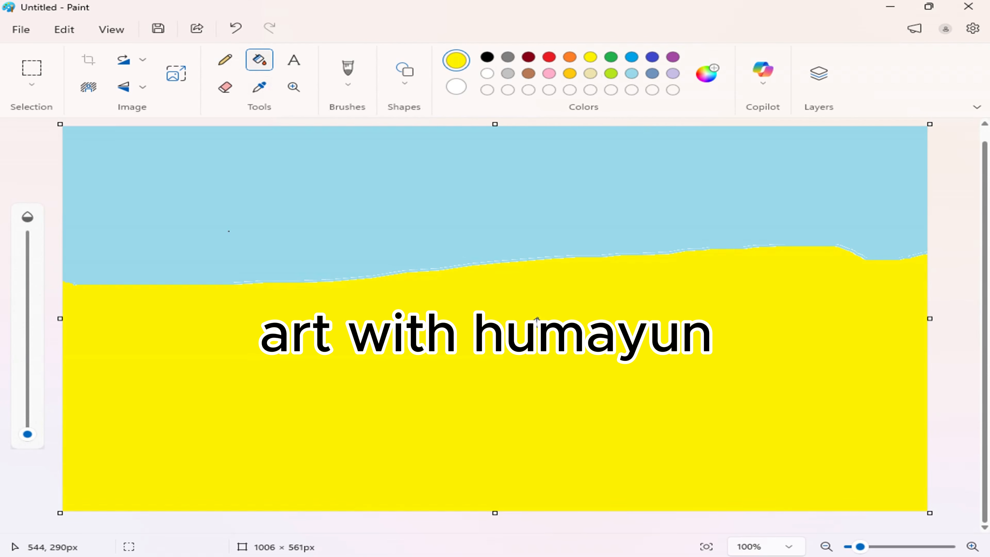
{"action": "key", "text": "ctrl+z"}
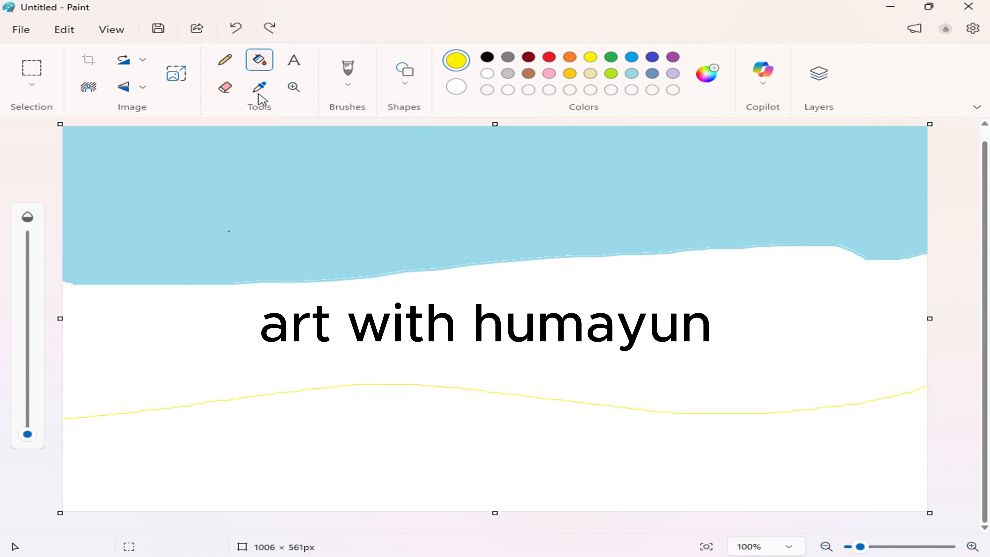
Extend the yellow wavy line with the Pencil so that it reaches the canvas's left edge
{"action": "left_click", "coordinate": [230, 66]}
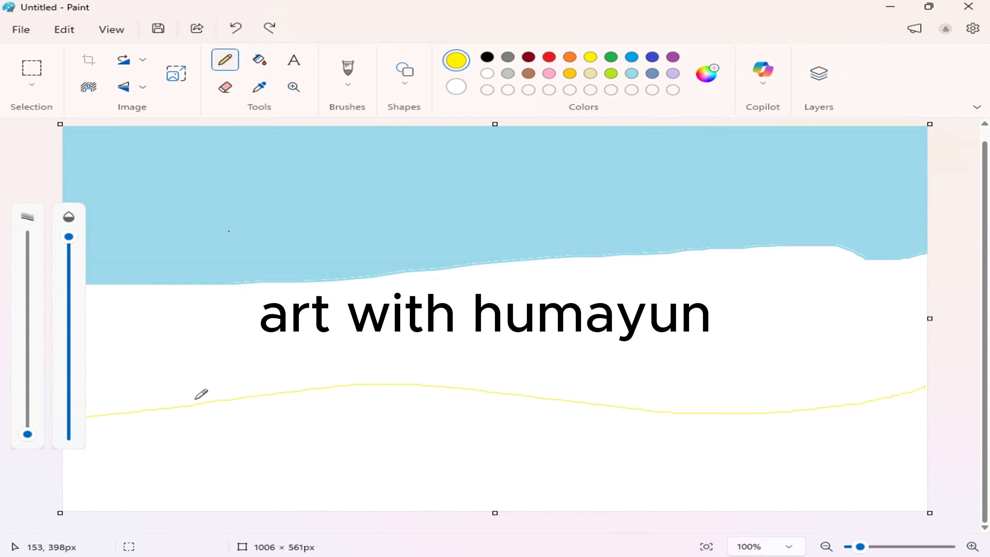
{"action": "left_click_drag", "start_coordinate": [196, 403], "coordinate": [44, 417]}
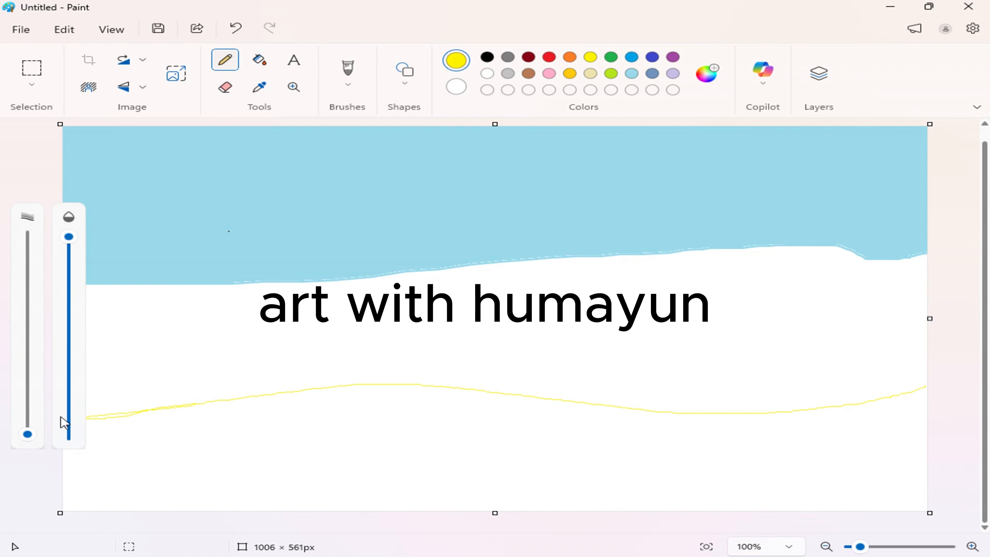
{"action": "left_click", "coordinate": [259, 60]}
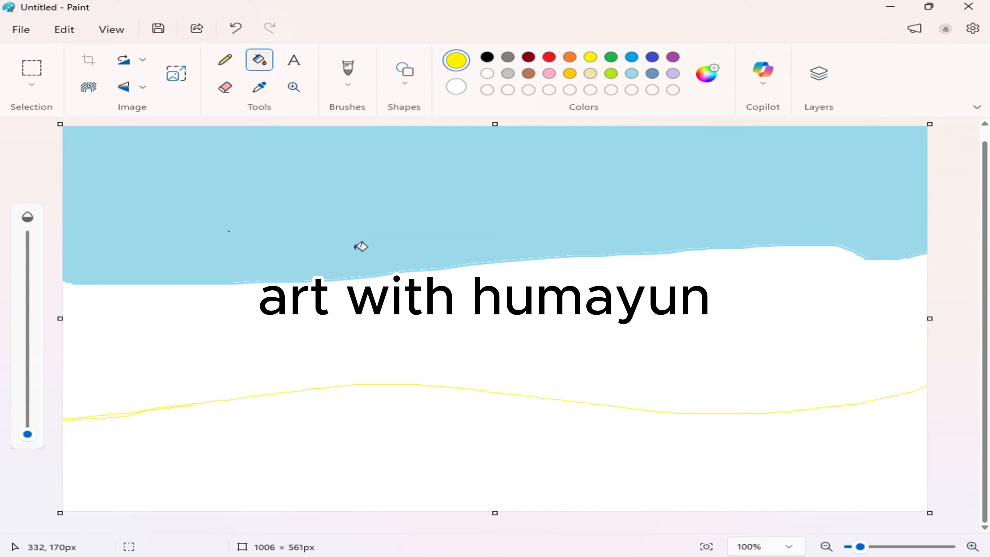
{"action": "left_click", "coordinate": [418, 320]}
{"action": "key", "text": "ctrl+z"}
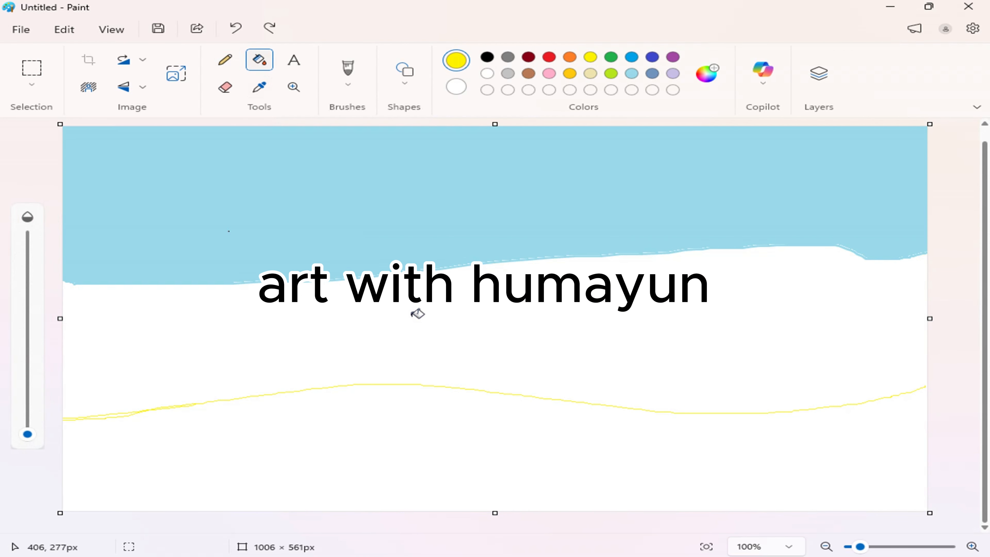
Close the yellow line's gap at the canvas's right edge and fill the band between it and the sky with yellow
{"action": "left_click", "coordinate": [225, 59]}
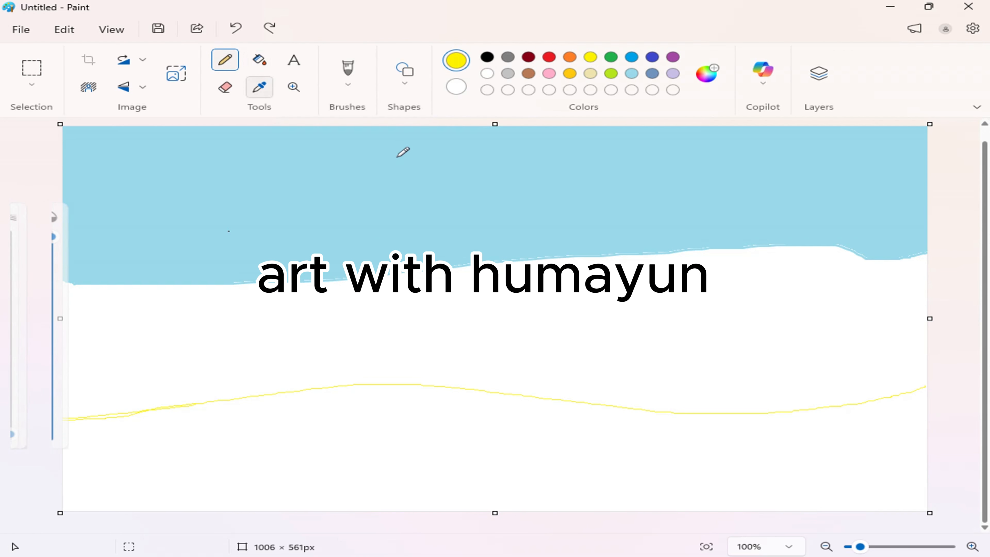
{"action": "left_click_drag", "start_coordinate": [904, 392], "coordinate": [931, 386]}
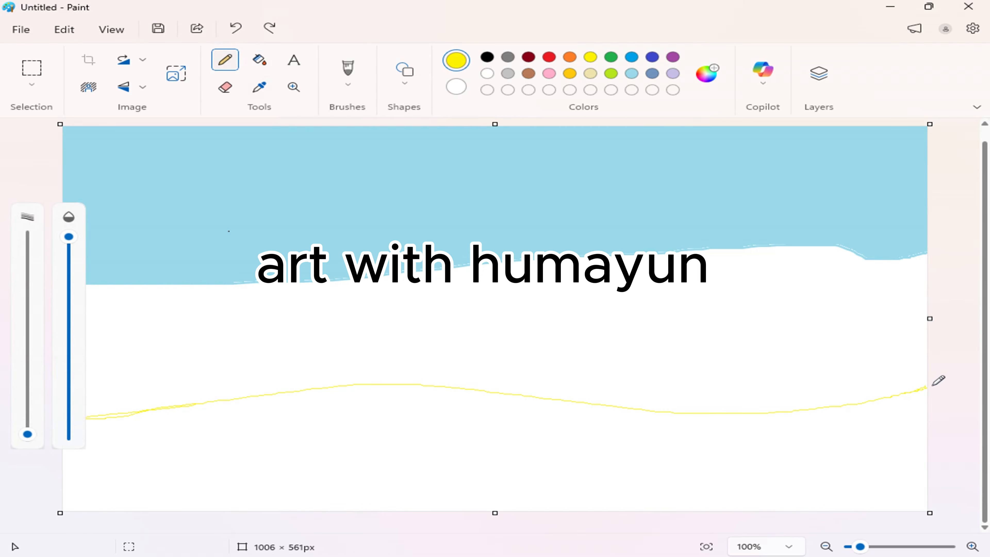
{"action": "left_click", "coordinate": [259, 60]}
{"action": "left_click", "coordinate": [663, 342]}
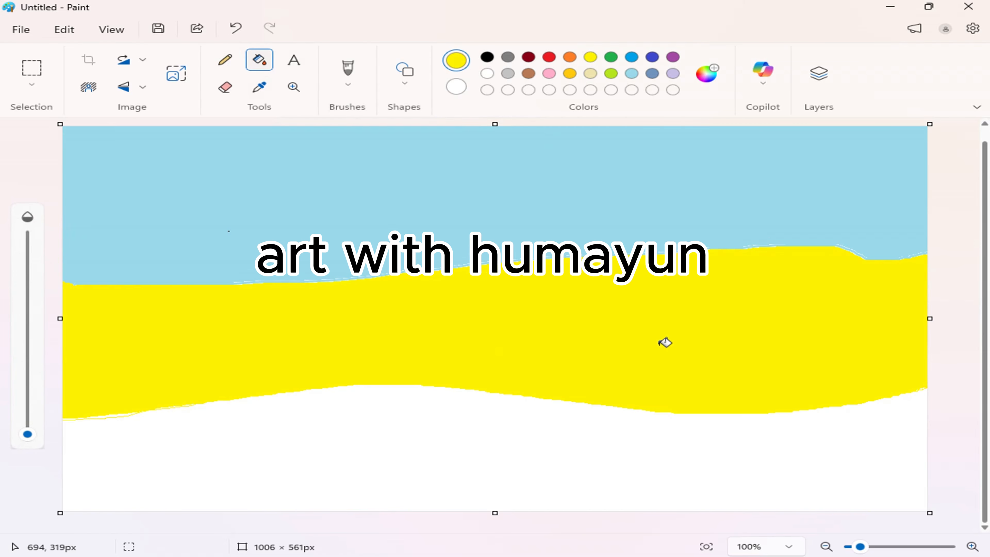
Fill the white area below the yellow band with green
{"action": "left_click", "coordinate": [611, 57]}
{"action": "left_click", "coordinate": [524, 400]}
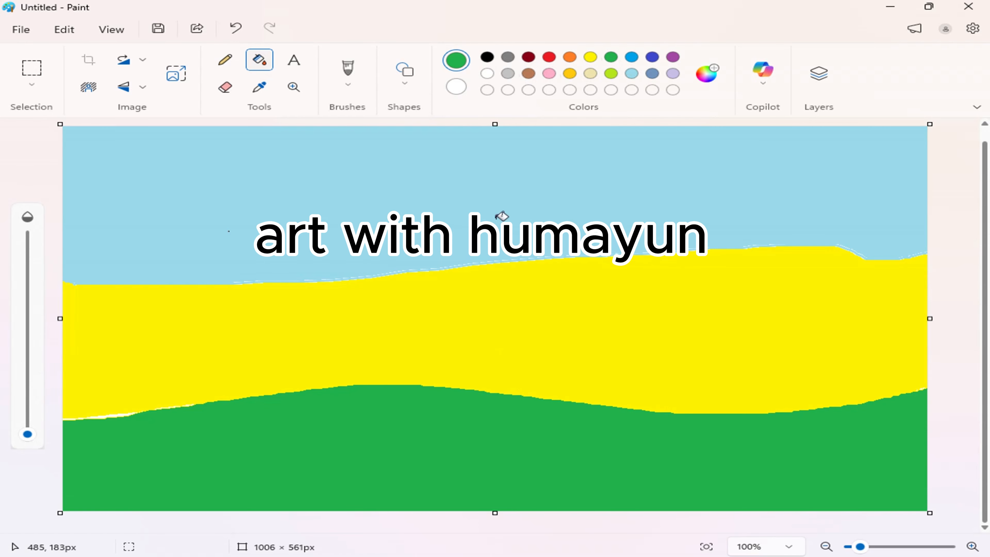
Draw a solid yellow oval sun of about 158 × 157 px in the left part of the sky, using yellow for outline and fill
{"action": "left_click", "coordinate": [590, 57]}
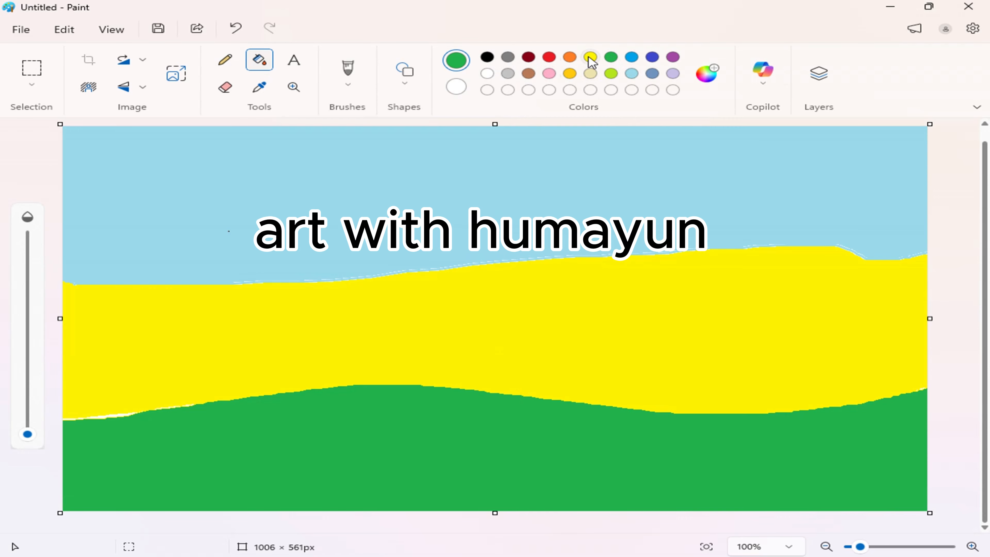
{"action": "left_click", "coordinate": [403, 83]}
{"action": "left_click", "coordinate": [329, 106]}
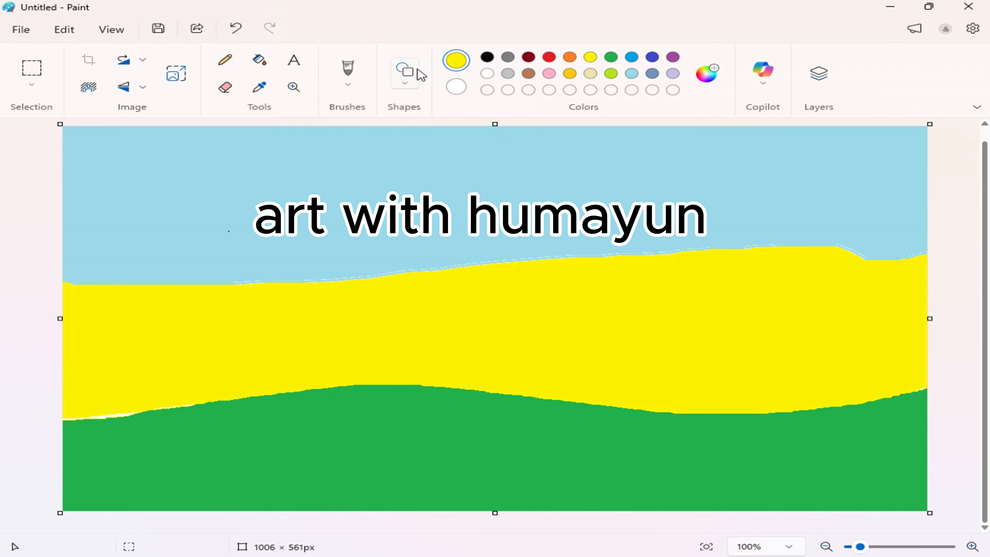
{"action": "left_click", "coordinate": [482, 134]}
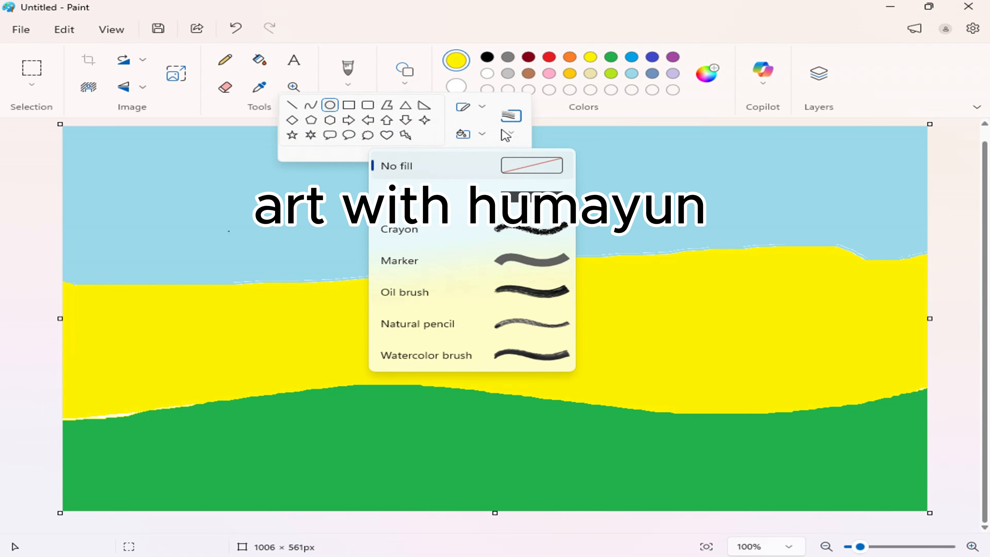
{"action": "left_click", "coordinate": [538, 191]}
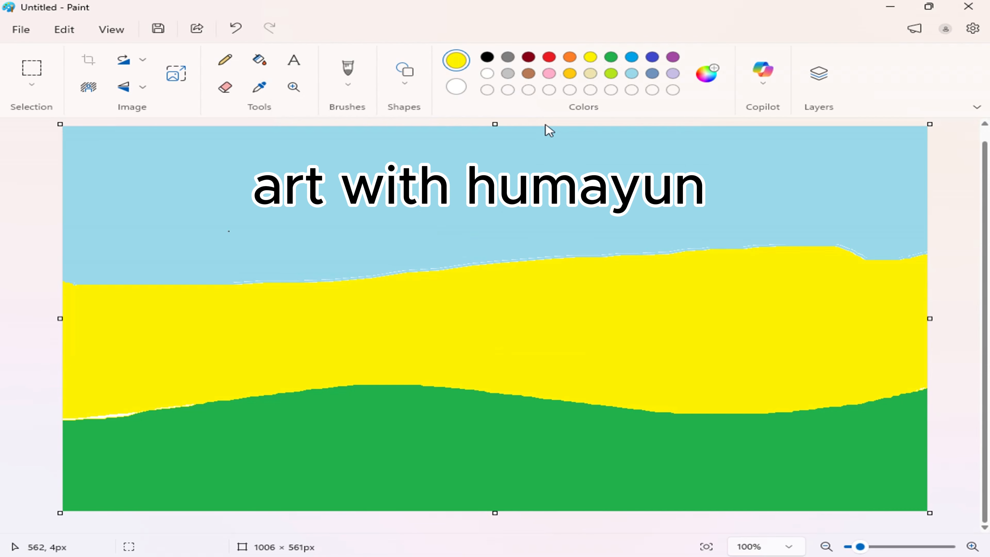
{"action": "left_click", "coordinate": [456, 86]}
{"action": "left_click", "coordinate": [590, 57]}
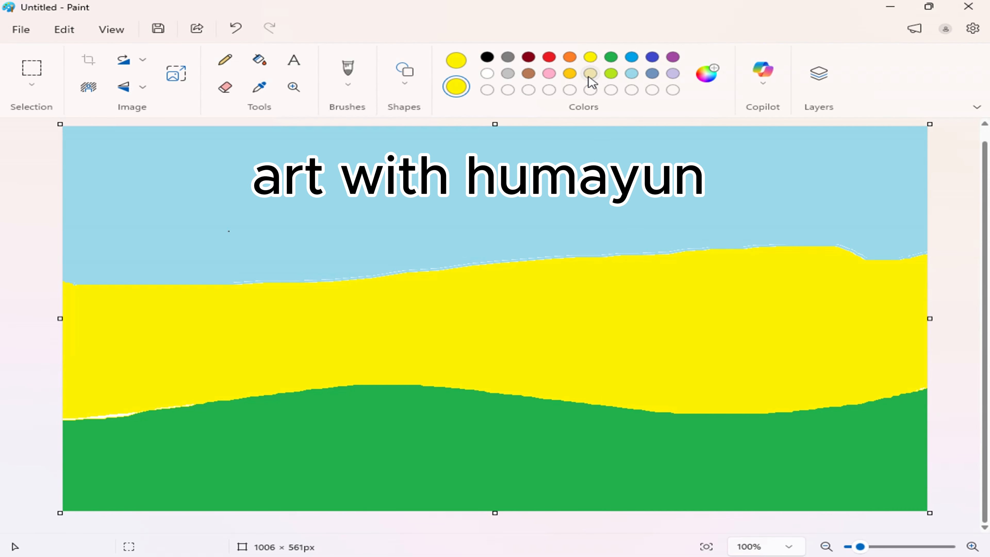
{"action": "left_click_drag", "start_coordinate": [227, 150], "coordinate": [363, 258]}
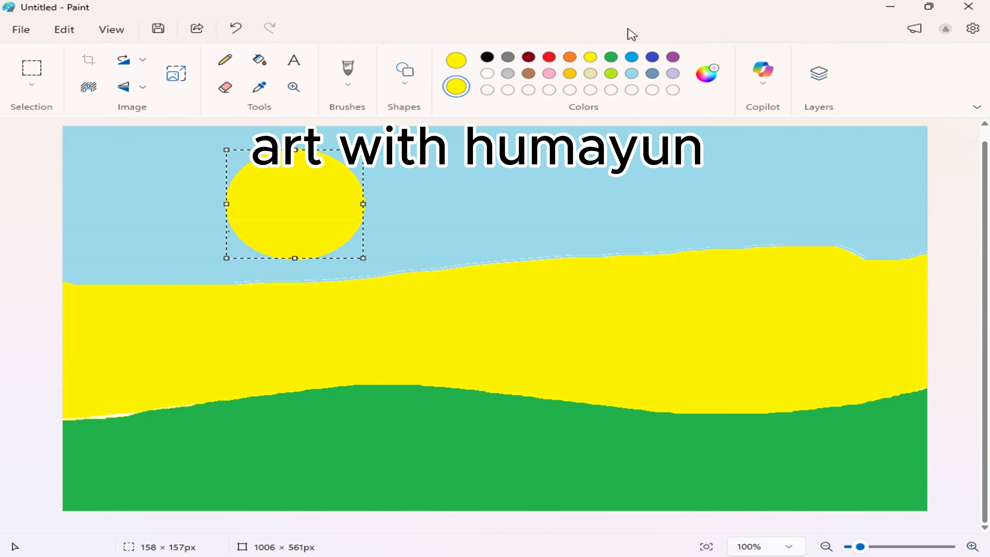
{"action": "left_click", "coordinate": [542, 152]}
Sketch both sides of a tree trunk with thin brown pencil lines, rising from the canvas's lower right edge into the yellow band
{"action": "left_click", "coordinate": [529, 74]}
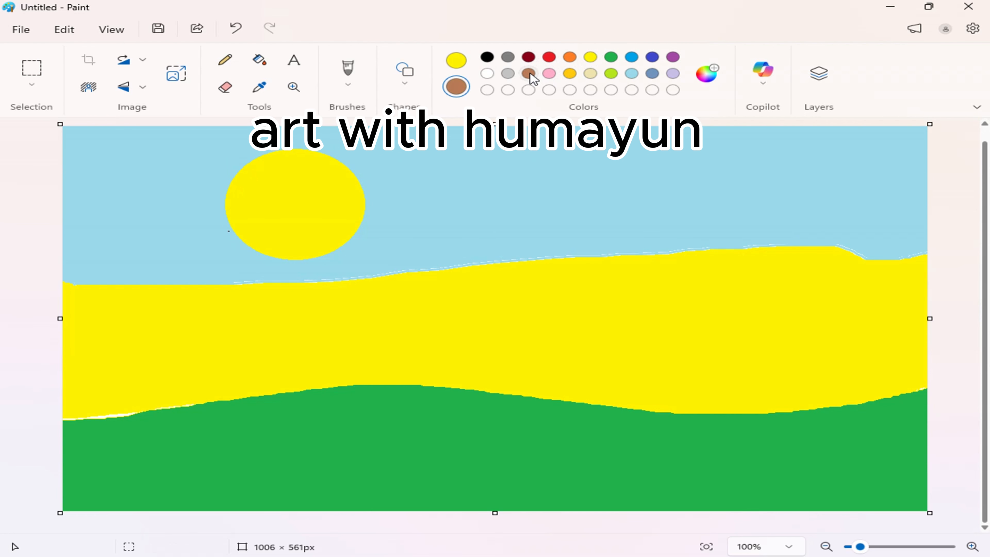
{"action": "left_click", "coordinate": [407, 82]}
{"action": "left_click", "coordinate": [231, 59]}
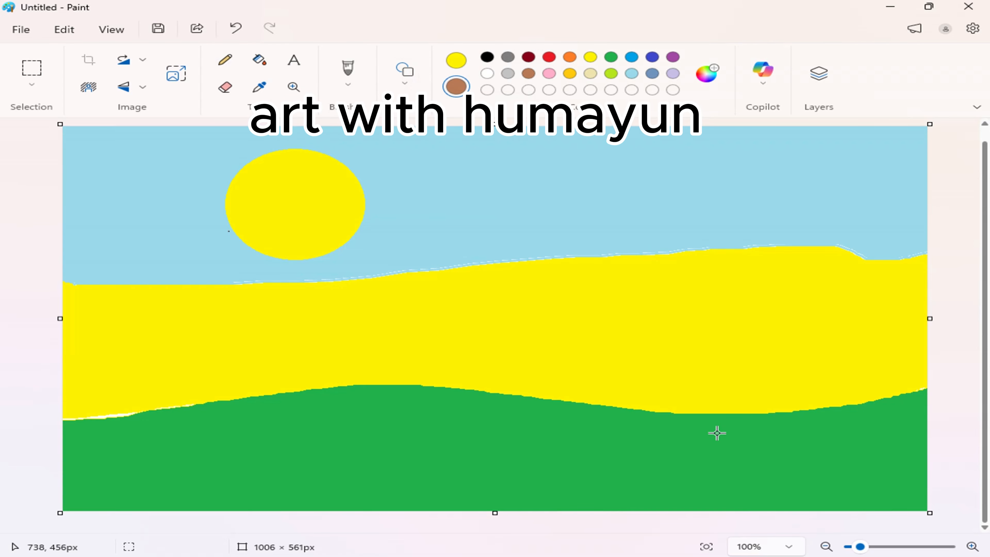
{"action": "left_click", "coordinate": [226, 67]}
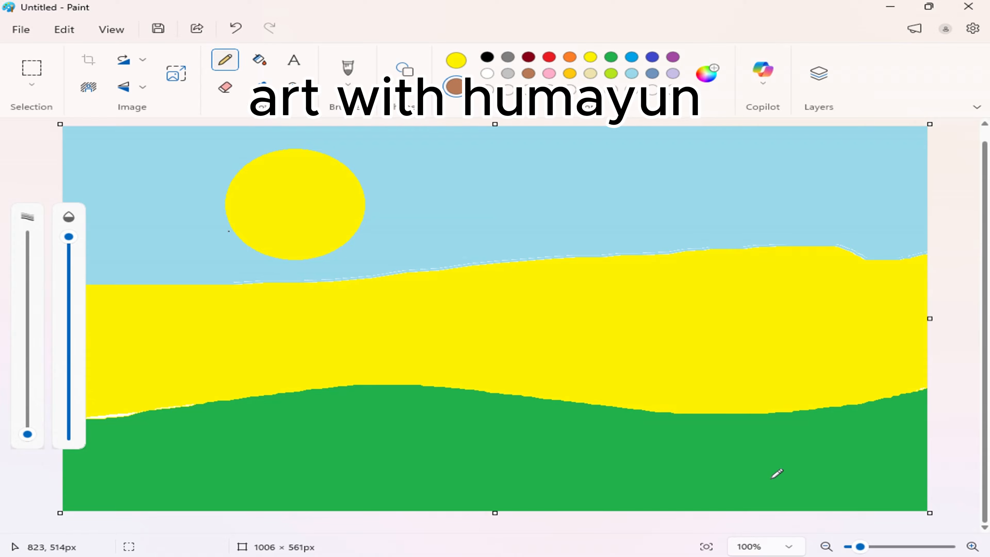
{"action": "mouse_move", "coordinate": [770, 510]}
{"action": "left_mouse_down"}
{"action": "mouse_move", "coordinate": [776, 432]}
{"action": "mouse_move", "coordinate": [757, 386]}
{"action": "left_mouse_up"}
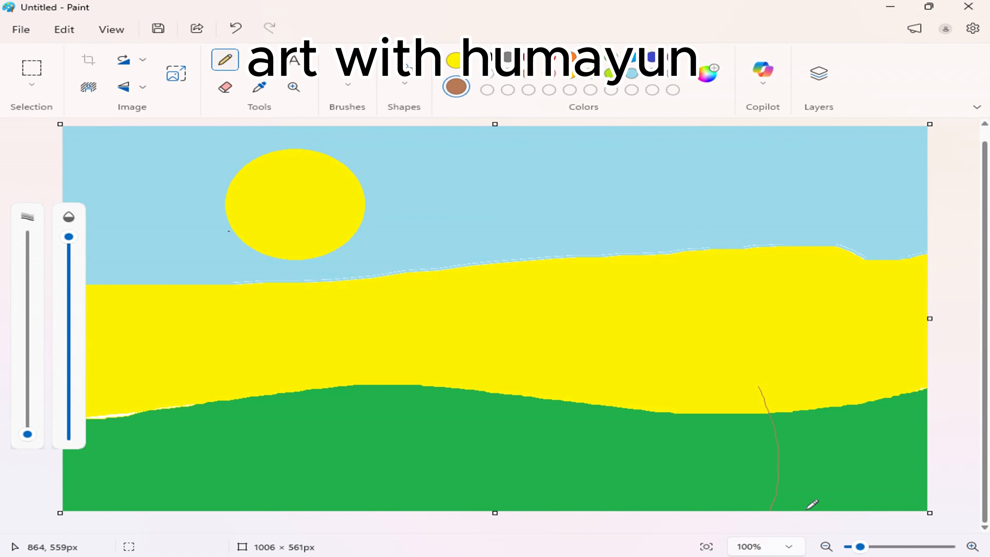
{"action": "mouse_move", "coordinate": [805, 508]}
{"action": "left_mouse_down"}
{"action": "mouse_move", "coordinate": [794, 414]}
{"action": "mouse_move", "coordinate": [805, 365]}
{"action": "left_mouse_up"}
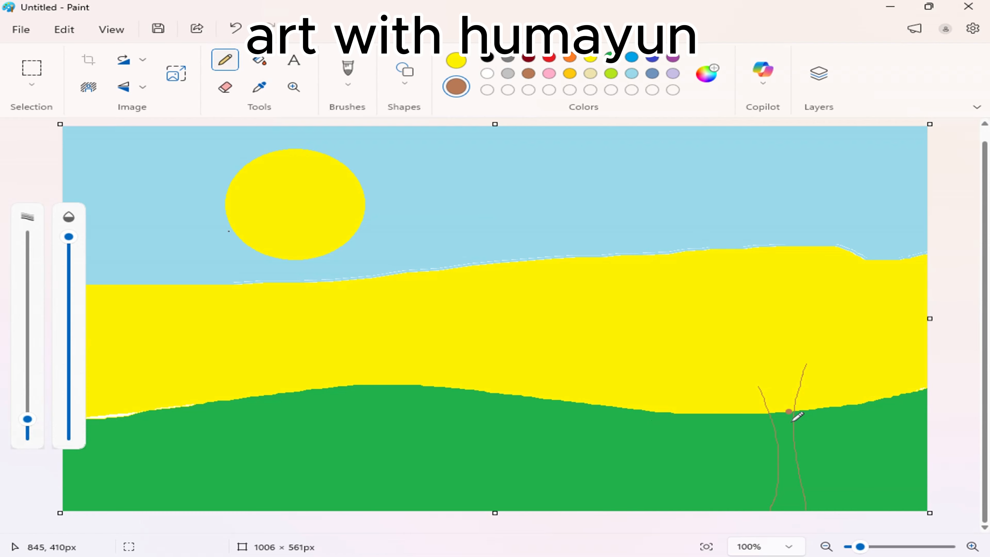
Paint the tree solid brown over its outline with a thicker pencil, adding spreading branches and fine twigs above the trunk
{"action": "mouse_move", "coordinate": [773, 507]}
{"action": "left_mouse_down"}
{"action": "mouse_move", "coordinate": [801, 507]}
{"action": "mouse_move", "coordinate": [774, 508]}
{"action": "mouse_move", "coordinate": [804, 509]}
{"action": "mouse_move", "coordinate": [792, 455]}
{"action": "mouse_move", "coordinate": [805, 363]}
{"action": "left_mouse_up"}
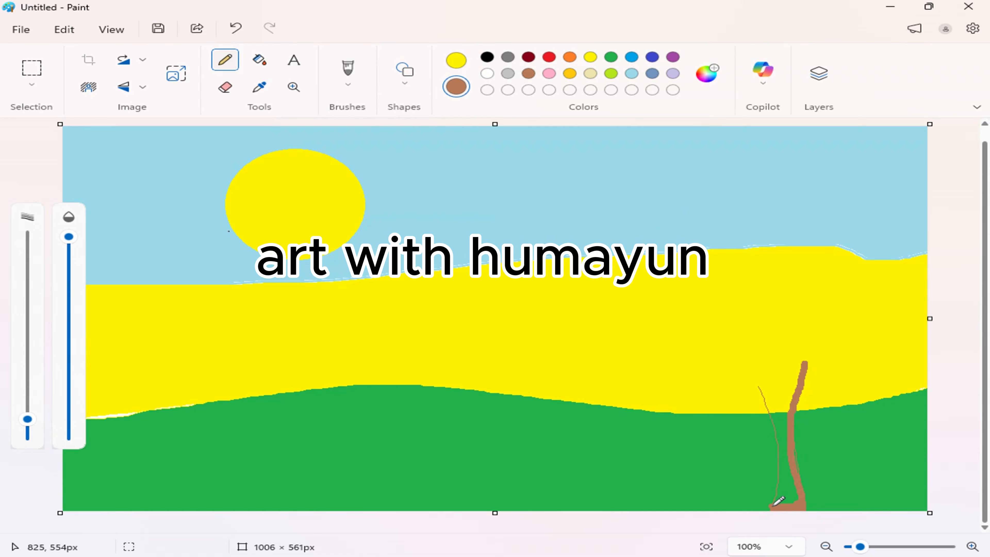
{"action": "mouse_move", "coordinate": [778, 501]}
{"action": "left_mouse_down"}
{"action": "mouse_move", "coordinate": [774, 438]}
{"action": "mouse_move", "coordinate": [742, 370]}
{"action": "left_mouse_up"}
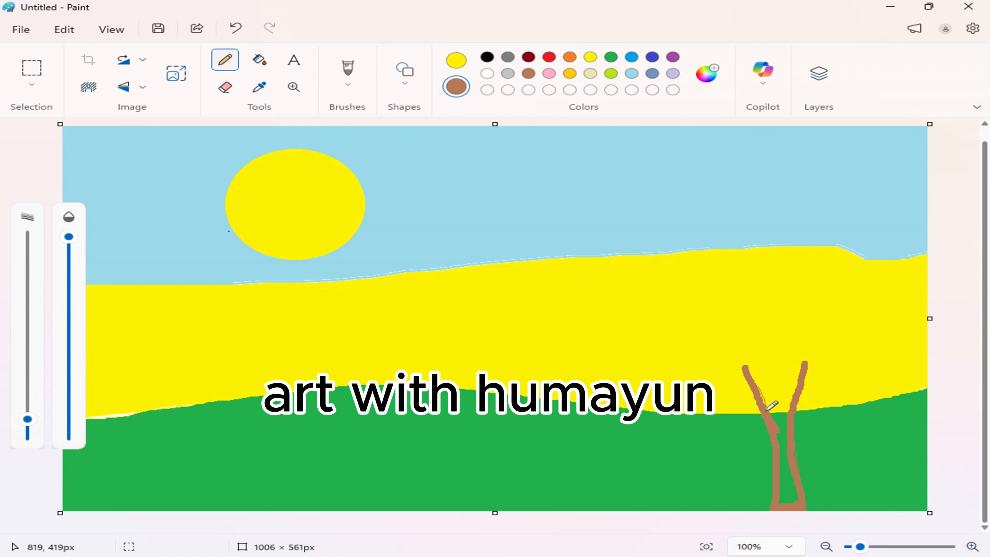
{"action": "left_click_drag", "start_coordinate": [767, 409], "coordinate": [715, 364]}
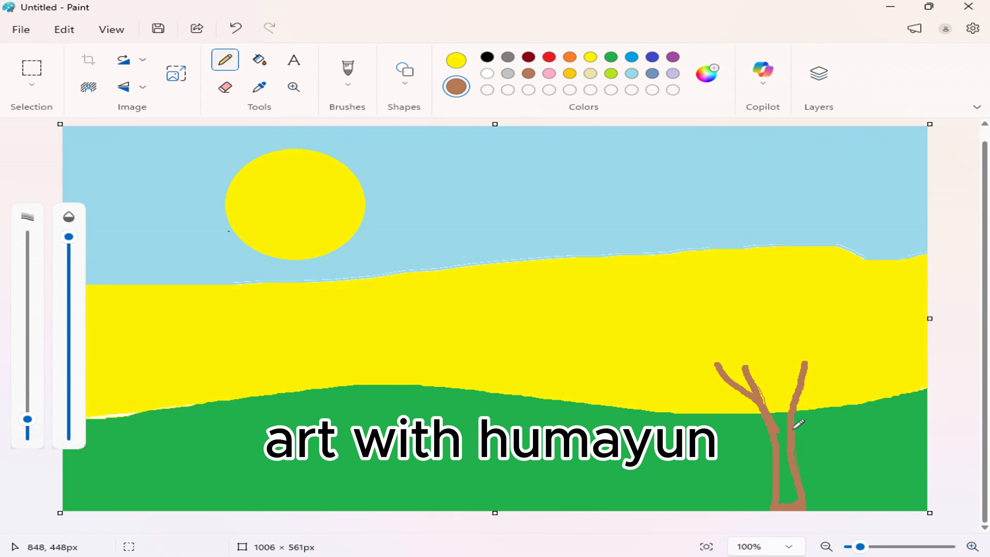
{"action": "left_click_drag", "start_coordinate": [796, 426], "coordinate": [827, 351]}
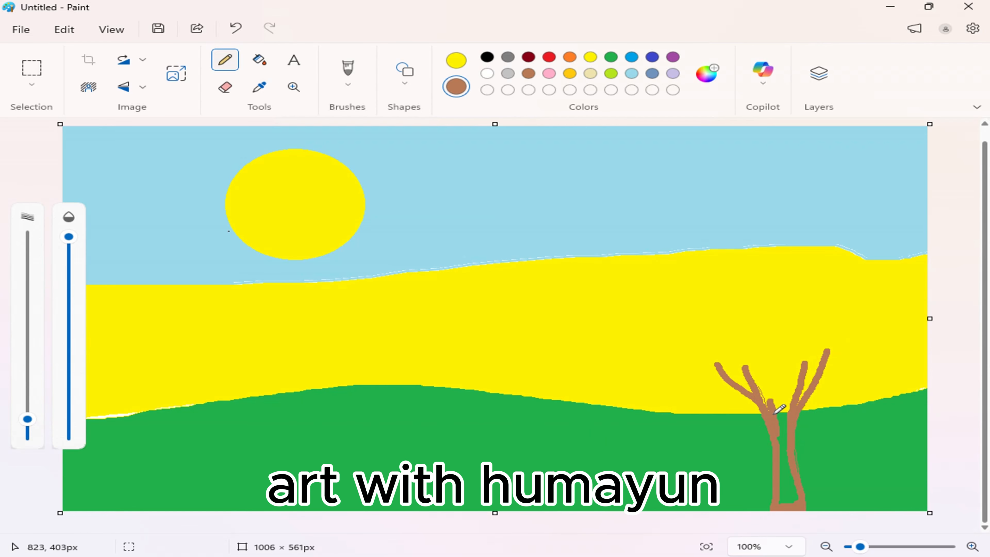
{"action": "left_click_drag", "start_coordinate": [776, 412], "coordinate": [785, 502]}
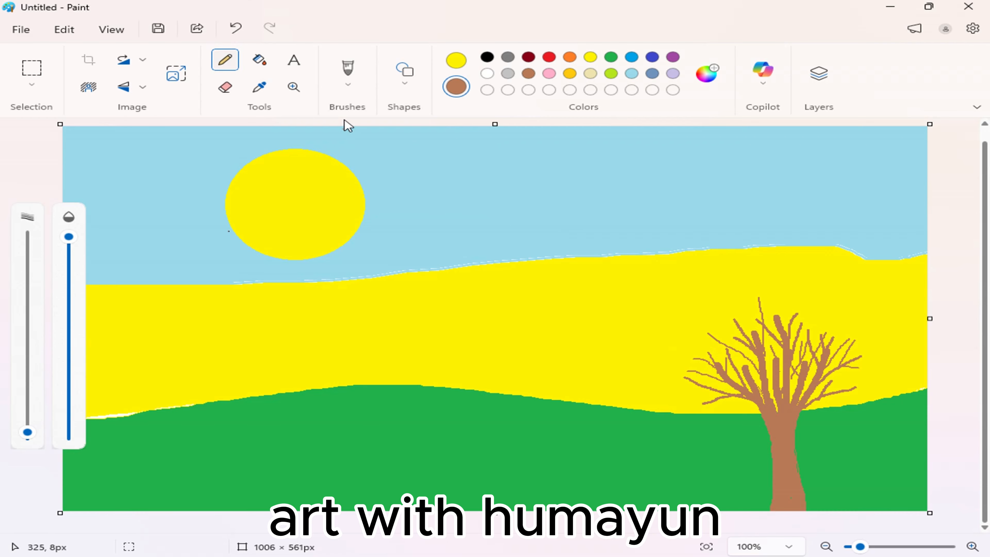
Airbrush lime green foliage over the tree's branches, forming a rounded crown from one side to the other
{"action": "left_click", "coordinate": [346, 85]}
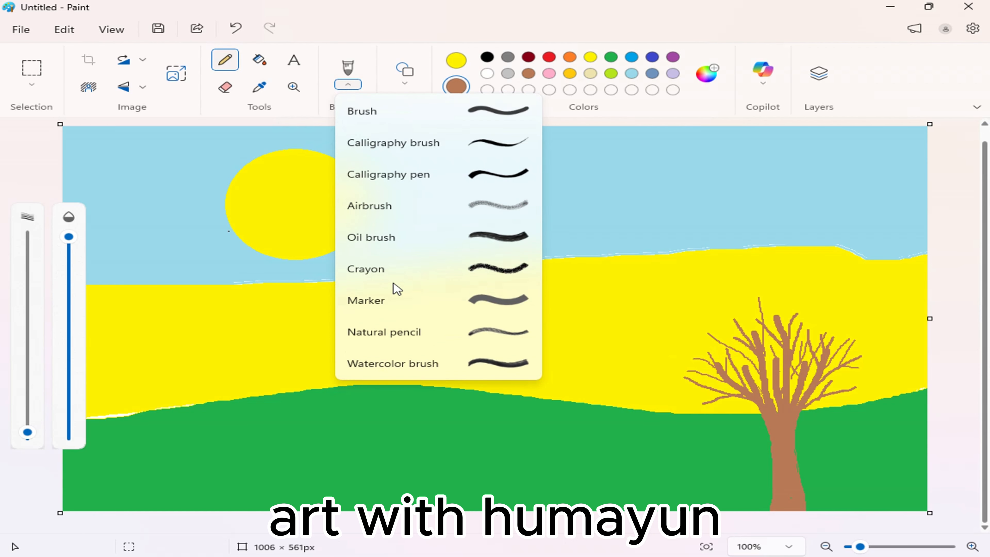
{"action": "left_click", "coordinate": [415, 241]}
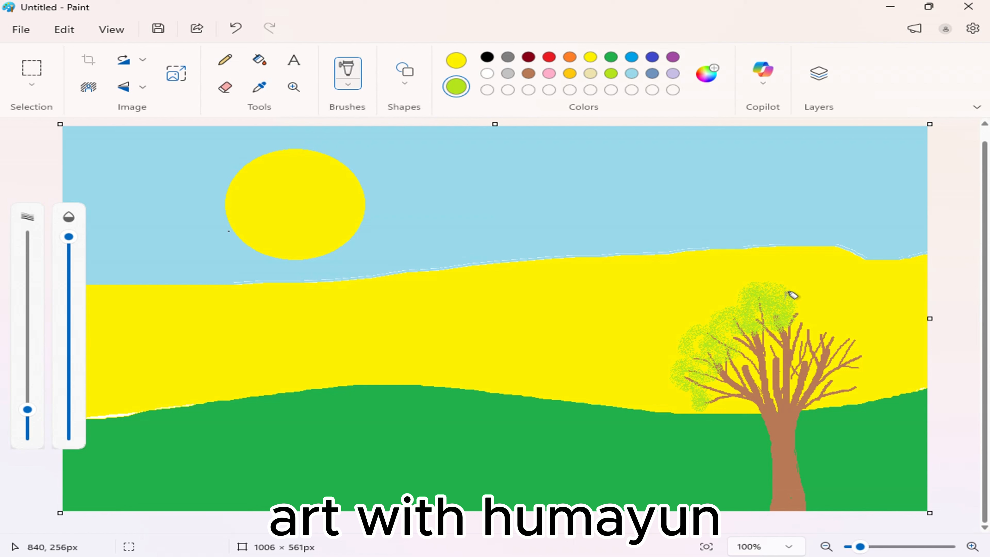
{"action": "mouse_move", "coordinate": [775, 337]}
{"action": "left_mouse_down"}
{"action": "mouse_move", "coordinate": [759, 358]}
{"action": "mouse_move", "coordinate": [731, 351]}
{"action": "mouse_move", "coordinate": [793, 324]}
{"action": "mouse_move", "coordinate": [814, 346]}
{"action": "mouse_move", "coordinate": [805, 357]}
{"action": "mouse_move", "coordinate": [822, 340]}
{"action": "mouse_move", "coordinate": [840, 380]}
{"action": "mouse_move", "coordinate": [865, 381]}
{"action": "mouse_move", "coordinate": [860, 337]}
{"action": "mouse_move", "coordinate": [840, 314]}
{"action": "left_mouse_up"}
{"action": "mouse_move", "coordinate": [880, 347]}
{"action": "left_mouse_down"}
{"action": "mouse_move", "coordinate": [839, 378]}
{"action": "mouse_move", "coordinate": [854, 361]}
{"action": "mouse_move", "coordinate": [839, 319]}
{"action": "mouse_move", "coordinate": [848, 319]}
{"action": "mouse_move", "coordinate": [859, 357]}
{"action": "mouse_move", "coordinate": [835, 365]}
{"action": "mouse_move", "coordinate": [829, 388]}
{"action": "mouse_move", "coordinate": [826, 361]}
{"action": "mouse_move", "coordinate": [808, 359]}
{"action": "mouse_move", "coordinate": [799, 372]}
{"action": "mouse_move", "coordinate": [789, 340]}
{"action": "mouse_move", "coordinate": [746, 346]}
{"action": "mouse_move", "coordinate": [754, 370]}
{"action": "mouse_move", "coordinate": [754, 335]}
{"action": "mouse_move", "coordinate": [712, 327]}
{"action": "mouse_move", "coordinate": [711, 390]}
{"action": "left_mouse_up"}
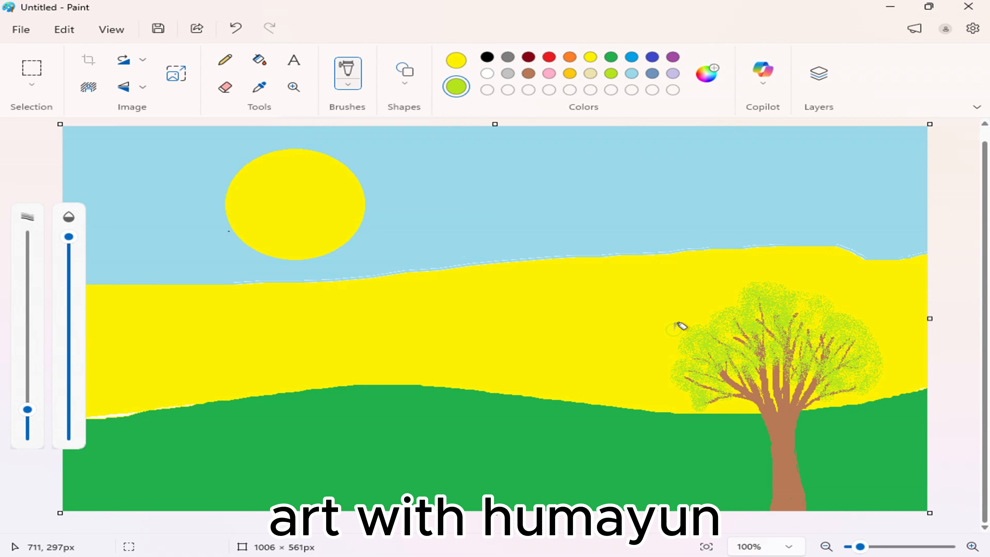
Airbrush darker green patches over the lime foliage of the tree crown with a slightly larger brush size
{"action": "left_click", "coordinate": [611, 58]}
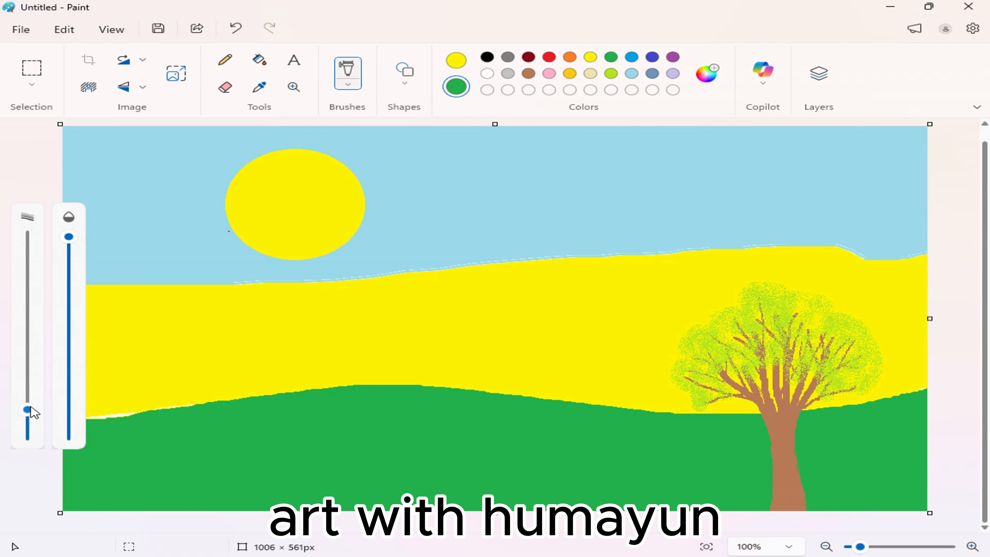
{"action": "left_click_drag", "start_coordinate": [30, 407], "coordinate": [31, 404]}
{"action": "mouse_move", "coordinate": [710, 355]}
{"action": "left_mouse_down"}
{"action": "mouse_move", "coordinate": [718, 391]}
{"action": "mouse_move", "coordinate": [693, 371]}
{"action": "mouse_move", "coordinate": [694, 350]}
{"action": "mouse_move", "coordinate": [715, 343]}
{"action": "mouse_move", "coordinate": [728, 355]}
{"action": "mouse_move", "coordinate": [706, 378]}
{"action": "mouse_move", "coordinate": [696, 361]}
{"action": "mouse_move", "coordinate": [745, 356]}
{"action": "mouse_move", "coordinate": [735, 366]}
{"action": "mouse_move", "coordinate": [733, 317]}
{"action": "mouse_move", "coordinate": [760, 289]}
{"action": "mouse_move", "coordinate": [814, 300]}
{"action": "mouse_move", "coordinate": [796, 323]}
{"action": "mouse_move", "coordinate": [782, 300]}
{"action": "mouse_move", "coordinate": [754, 319]}
{"action": "mouse_move", "coordinate": [770, 315]}
{"action": "mouse_move", "coordinate": [767, 339]}
{"action": "mouse_move", "coordinate": [778, 344]}
{"action": "mouse_move", "coordinate": [801, 348]}
{"action": "mouse_move", "coordinate": [818, 309]}
{"action": "mouse_move", "coordinate": [842, 317]}
{"action": "mouse_move", "coordinate": [825, 335]}
{"action": "mouse_move", "coordinate": [834, 342]}
{"action": "mouse_move", "coordinate": [858, 329]}
{"action": "mouse_move", "coordinate": [868, 355]}
{"action": "mouse_move", "coordinate": [860, 380]}
{"action": "mouse_move", "coordinate": [840, 382]}
{"action": "mouse_move", "coordinate": [849, 353]}
{"action": "mouse_move", "coordinate": [822, 342]}
{"action": "mouse_move", "coordinate": [837, 374]}
{"action": "mouse_move", "coordinate": [704, 346]}
{"action": "mouse_move", "coordinate": [735, 362]}
{"action": "mouse_move", "coordinate": [730, 380]}
{"action": "mouse_move", "coordinate": [698, 384]}
{"action": "mouse_move", "coordinate": [699, 339]}
{"action": "mouse_move", "coordinate": [741, 318]}
{"action": "mouse_move", "coordinate": [732, 310]}
{"action": "mouse_move", "coordinate": [770, 284]}
{"action": "mouse_move", "coordinate": [799, 303]}
{"action": "mouse_move", "coordinate": [815, 289]}
{"action": "mouse_move", "coordinate": [868, 347]}
{"action": "mouse_move", "coordinate": [877, 372]}
{"action": "mouse_move", "coordinate": [730, 337]}
{"action": "mouse_move", "coordinate": [754, 364]}
{"action": "mouse_move", "coordinate": [770, 358]}
{"action": "mouse_move", "coordinate": [766, 317]}
{"action": "mouse_move", "coordinate": [829, 367]}
{"action": "left_mouse_up"}
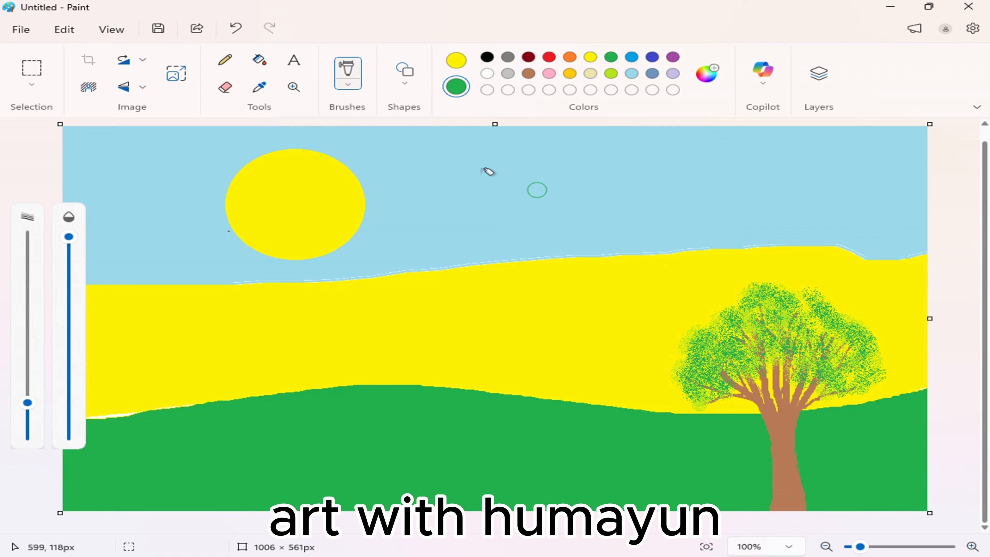
With brown as secondary colour, draw two black straight lines forming a gable peak where the yellow and green fields meet, opposite the tree
{"action": "left_click", "coordinate": [529, 74]}
{"action": "left_click", "coordinate": [455, 62]}
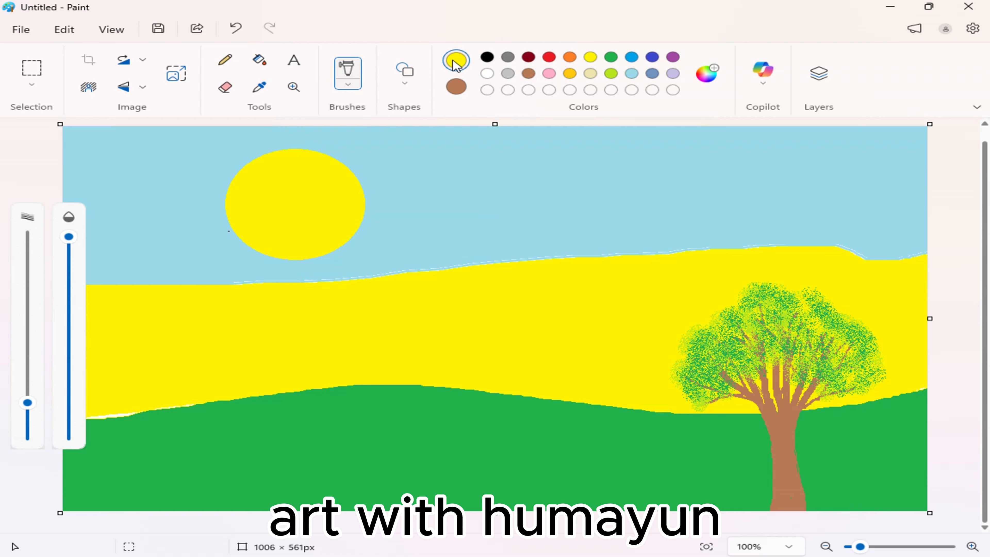
{"action": "left_click", "coordinate": [488, 60]}
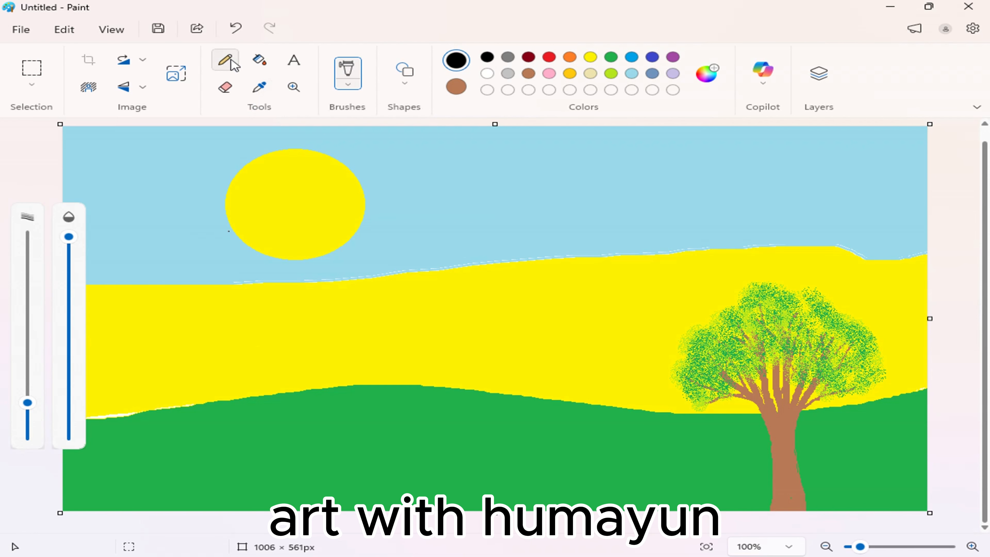
{"action": "left_click", "coordinate": [348, 86]}
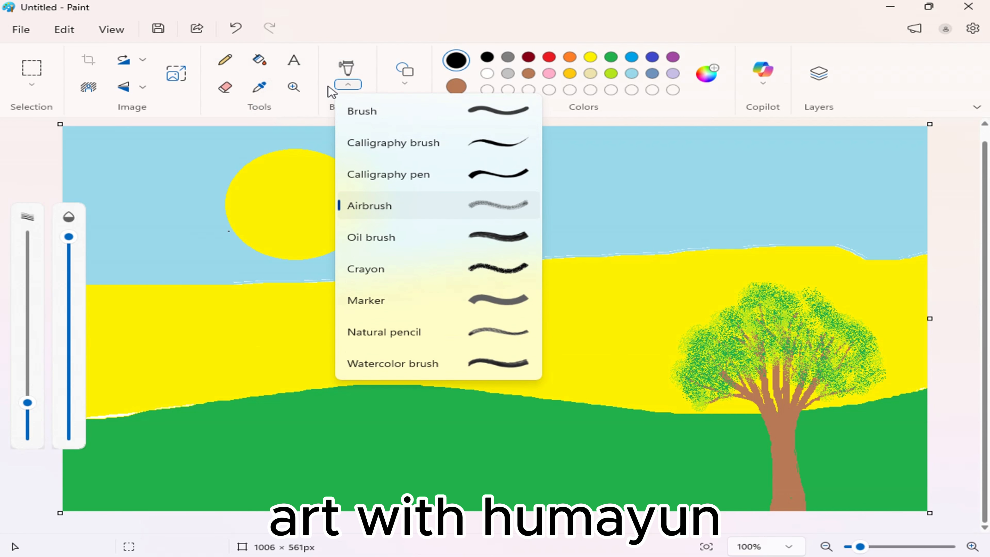
{"action": "left_click", "coordinate": [226, 73]}
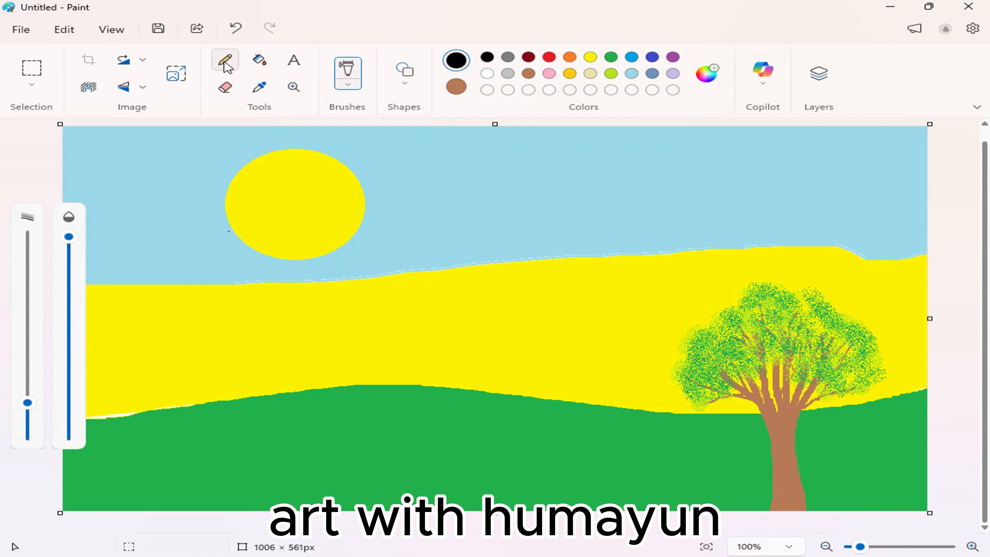
{"action": "left_click", "coordinate": [407, 88]}
{"action": "left_click", "coordinate": [296, 115]}
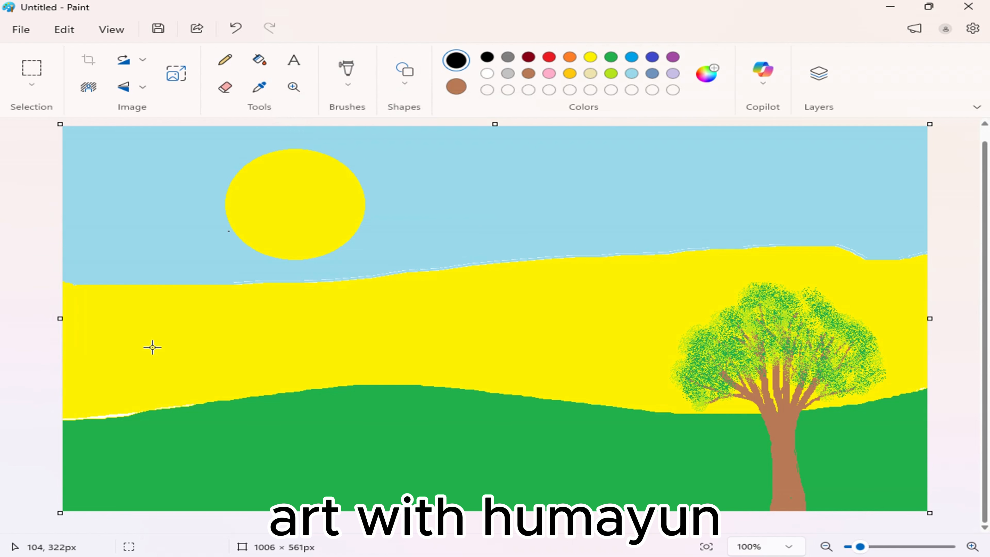
{"action": "left_click_drag", "start_coordinate": [198, 367], "coordinate": [153, 406]}
{"action": "left_click", "coordinate": [204, 368]}
{"action": "left_click_drag", "start_coordinate": [198, 366], "coordinate": [230, 400]}
{"action": "left_click", "coordinate": [172, 405]}
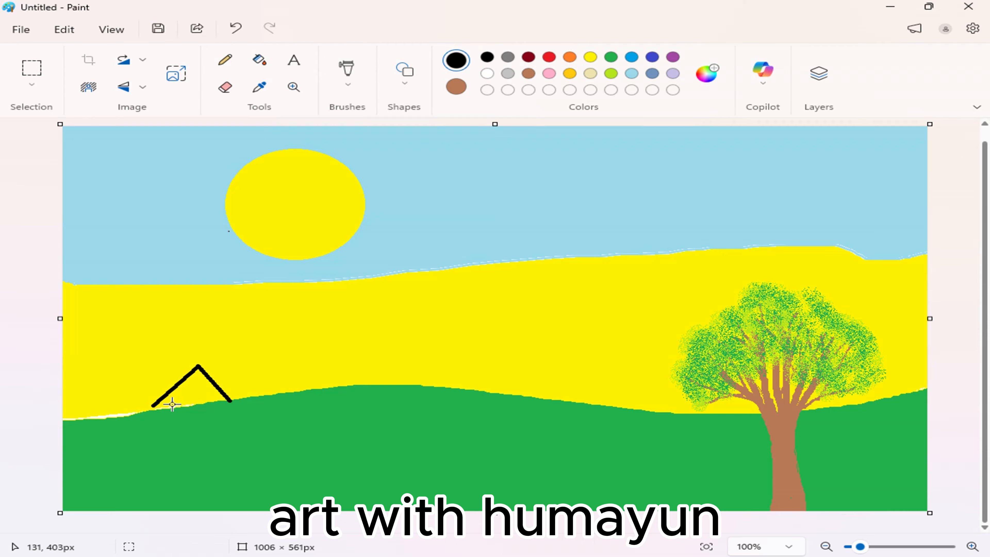
Close the gable into a triangle with a black horizontal base line about 95 px long and a short joining line at the corner
{"action": "left_click_drag", "start_coordinate": [148, 408], "coordinate": [233, 407]}
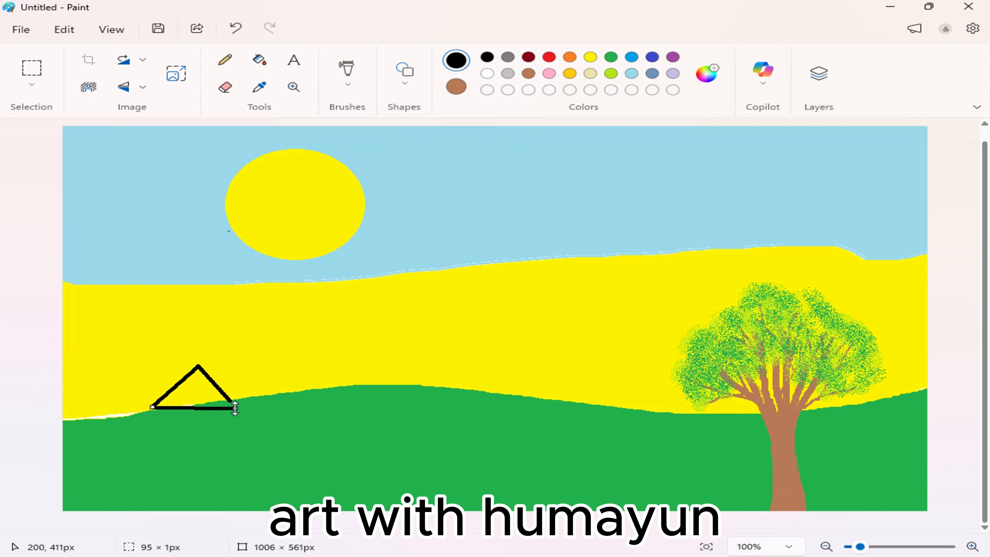
{"action": "left_click", "coordinate": [245, 395]}
{"action": "left_click_drag", "start_coordinate": [235, 406], "coordinate": [231, 402]}
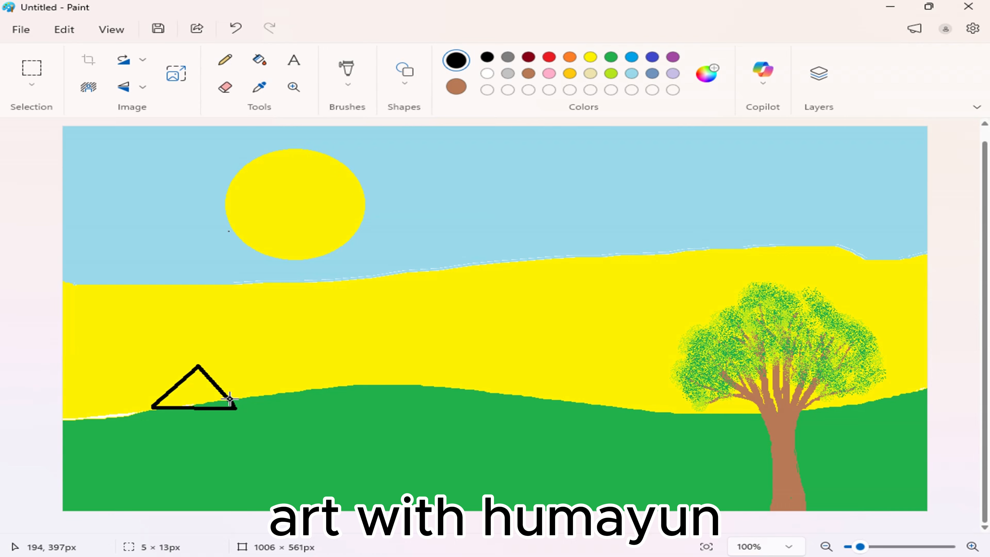
{"action": "left_click", "coordinate": [219, 368]}
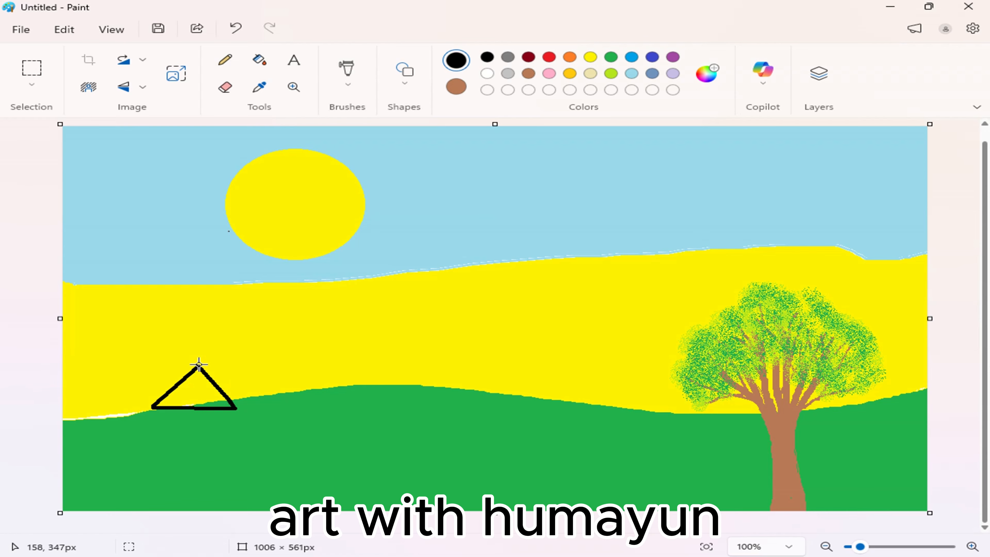
Outline the house's slanted roof with black lines for the ridge, the far slope and the eave about 121 px wide
{"action": "mouse_move", "coordinate": [198, 364]}
{"action": "left_mouse_down"}
{"action": "mouse_move", "coordinate": [318, 365]}
{"action": "mouse_move", "coordinate": [343, 398]}
{"action": "left_mouse_up"}
{"action": "left_click", "coordinate": [294, 356]}
{"action": "left_click", "coordinate": [358, 365]}
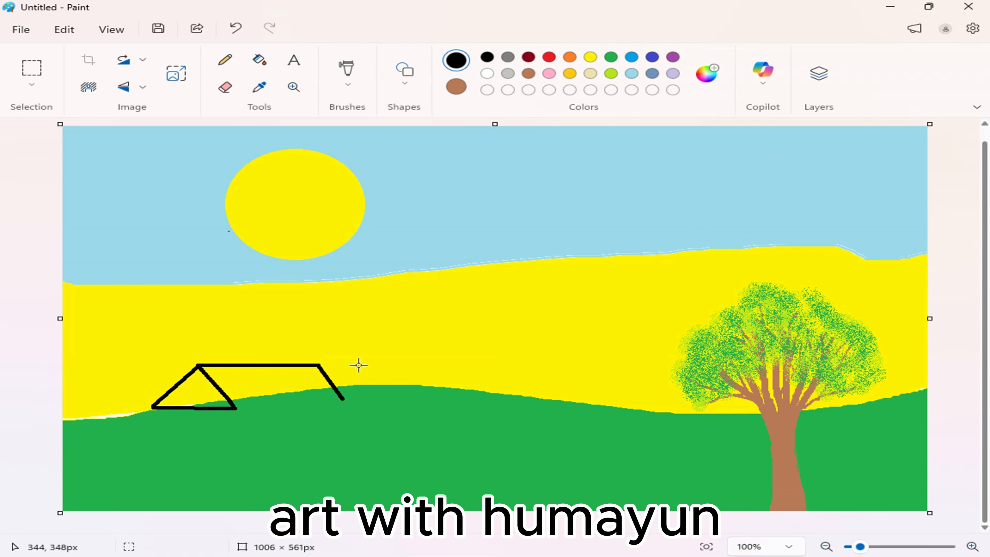
{"action": "left_click_drag", "start_coordinate": [239, 409], "coordinate": [342, 399]}
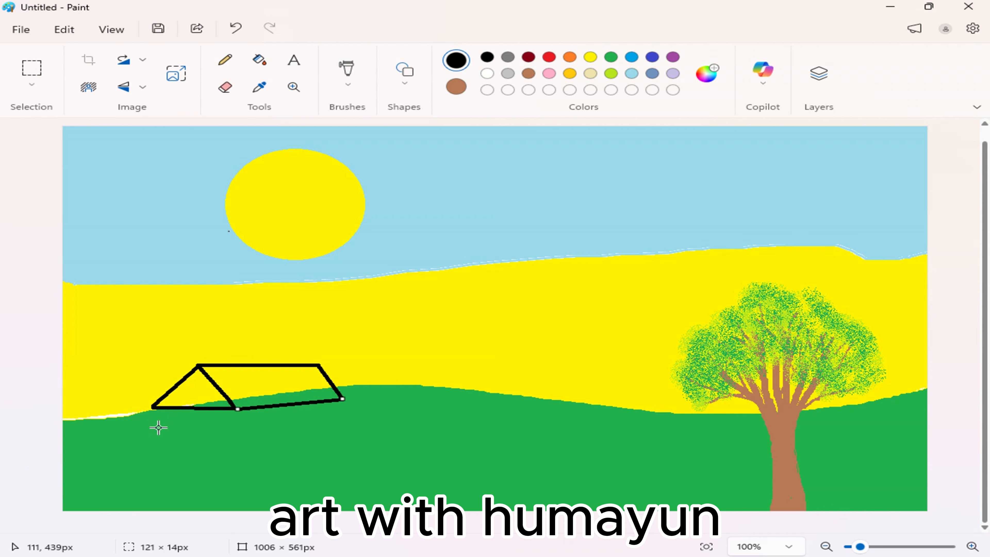
Draw the black outlines of the house's front wall below the gable and its longer side wall below the roof
{"action": "left_click", "coordinate": [154, 407]}
{"action": "left_click_drag", "start_coordinate": [152, 407], "coordinate": [232, 475]}
{"action": "left_click", "coordinate": [220, 418]}
{"action": "left_click", "coordinate": [225, 412]}
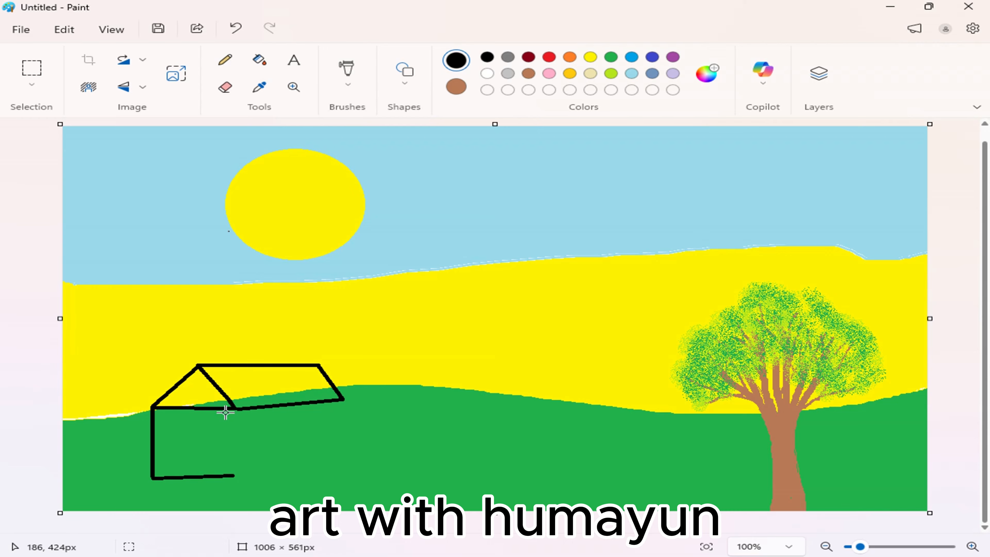
{"action": "mouse_move", "coordinate": [233, 409]}
{"action": "left_mouse_down"}
{"action": "mouse_move", "coordinate": [235, 480]}
{"action": "mouse_move", "coordinate": [356, 461]}
{"action": "left_mouse_up"}
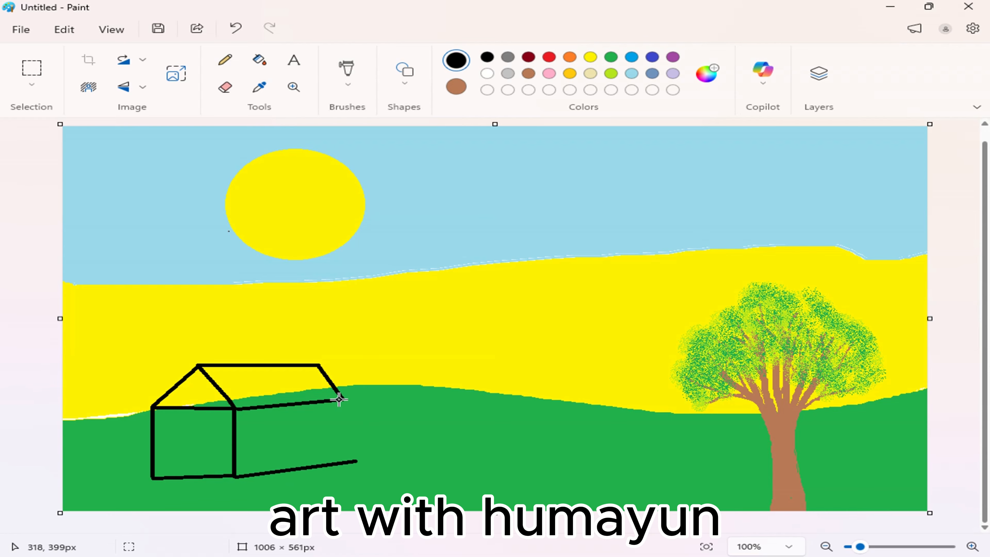
{"action": "left_click_drag", "start_coordinate": [339, 398], "coordinate": [355, 462]}
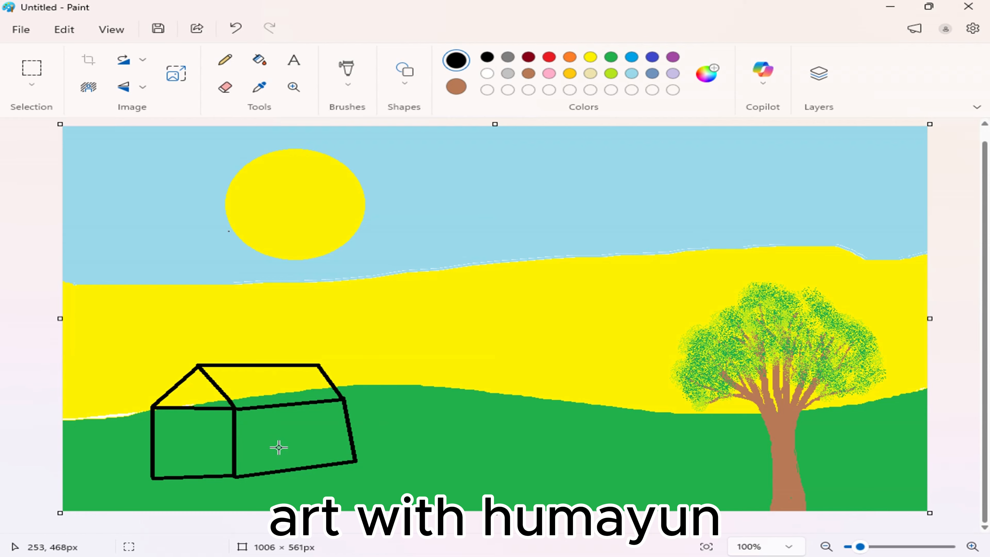
Draw a black doorway outline at the base of the side wall and another about 34 px wide on the front wall
{"action": "left_click_drag", "start_coordinate": [274, 441], "coordinate": [278, 470]}
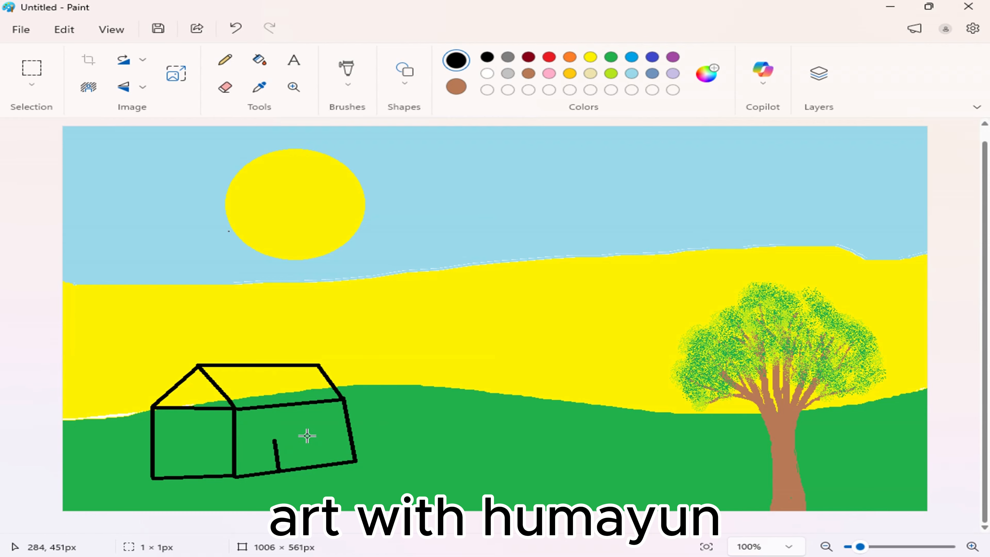
{"action": "left_click_drag", "start_coordinate": [308, 436], "coordinate": [313, 466]}
{"action": "left_click_drag", "start_coordinate": [274, 437], "coordinate": [310, 435]}
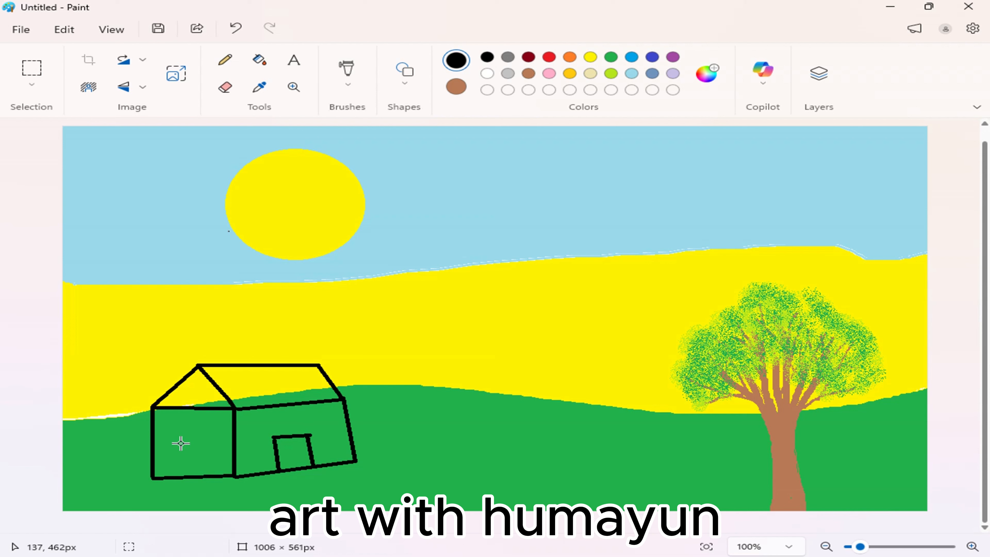
{"action": "mouse_move", "coordinate": [181, 443]}
{"action": "left_mouse_down"}
{"action": "mouse_move", "coordinate": [179, 473]}
{"action": "mouse_move", "coordinate": [210, 455]}
{"action": "mouse_move", "coordinate": [209, 474]}
{"action": "left_mouse_up"}
{"action": "left_click_drag", "start_coordinate": [181, 442], "coordinate": [212, 443]}
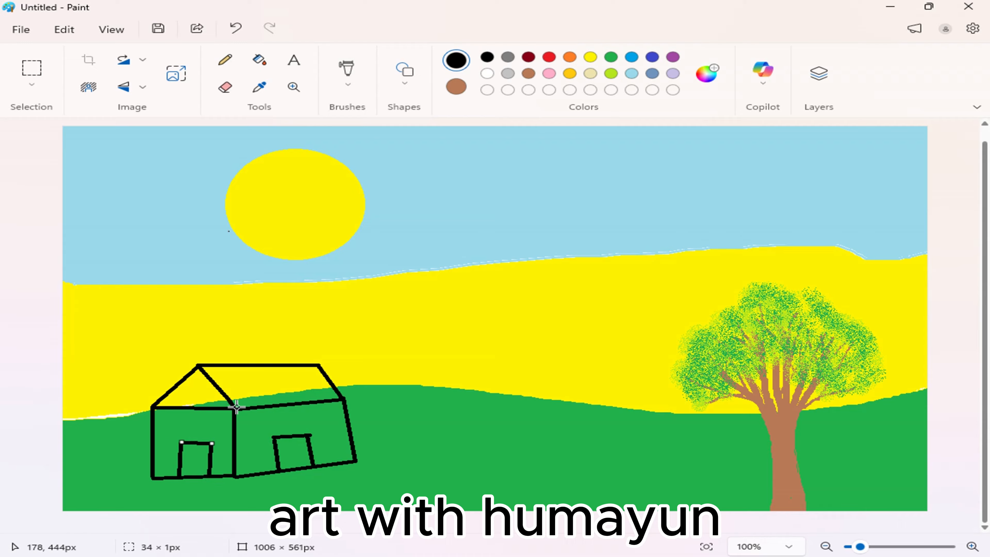
Draw a round brown-filled window of about 20 × 20 px in the gable and a doorknob of about 7 × 11 px on the side door
{"action": "left_click", "coordinate": [405, 88]}
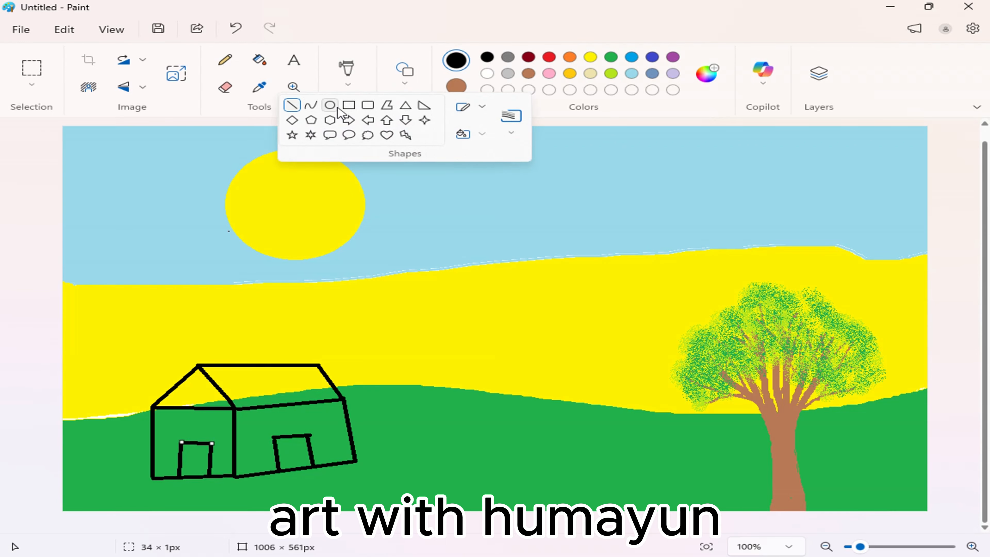
{"action": "left_click", "coordinate": [331, 112]}
{"action": "left_click_drag", "start_coordinate": [191, 384], "coordinate": [207, 400]}
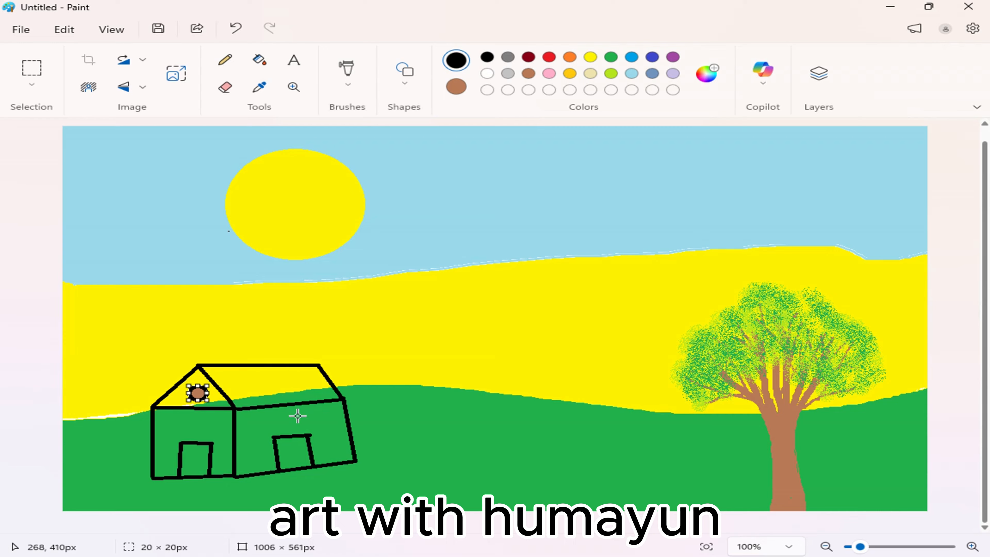
{"action": "left_click_drag", "start_coordinate": [300, 450], "coordinate": [306, 454]}
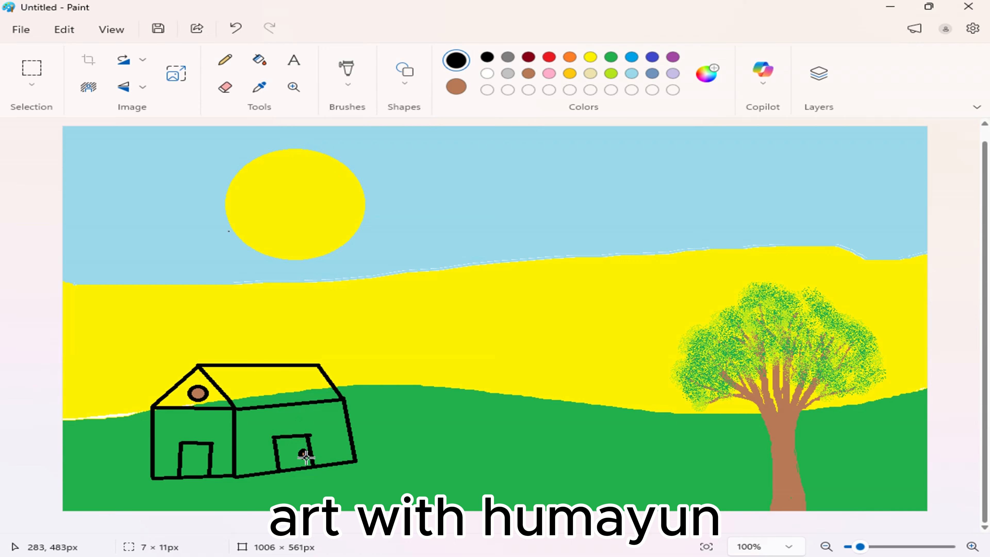
{"action": "left_click", "coordinate": [389, 277]}
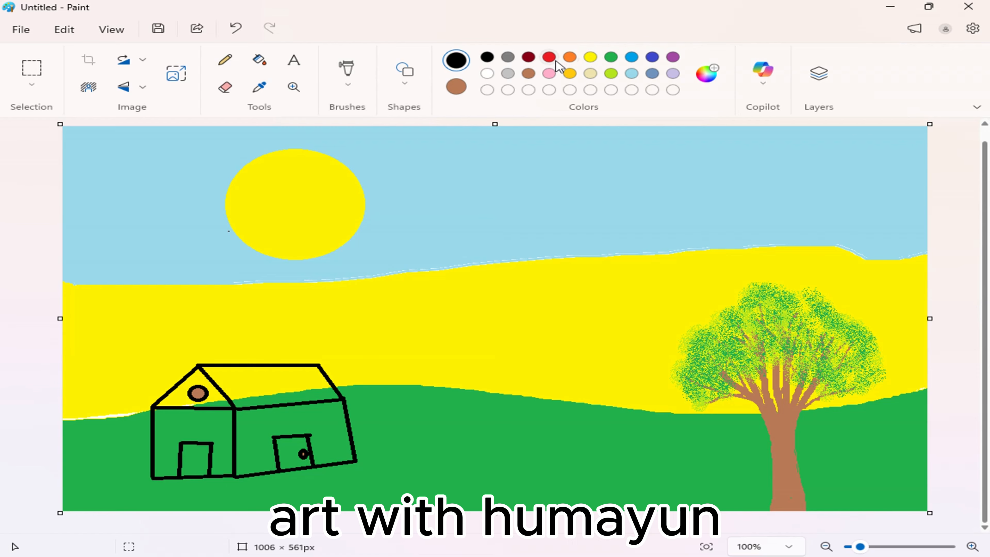
Fill the house's roof and both doors with brown
{"action": "left_click", "coordinate": [528, 73]}
{"action": "left_click", "coordinate": [259, 60]}
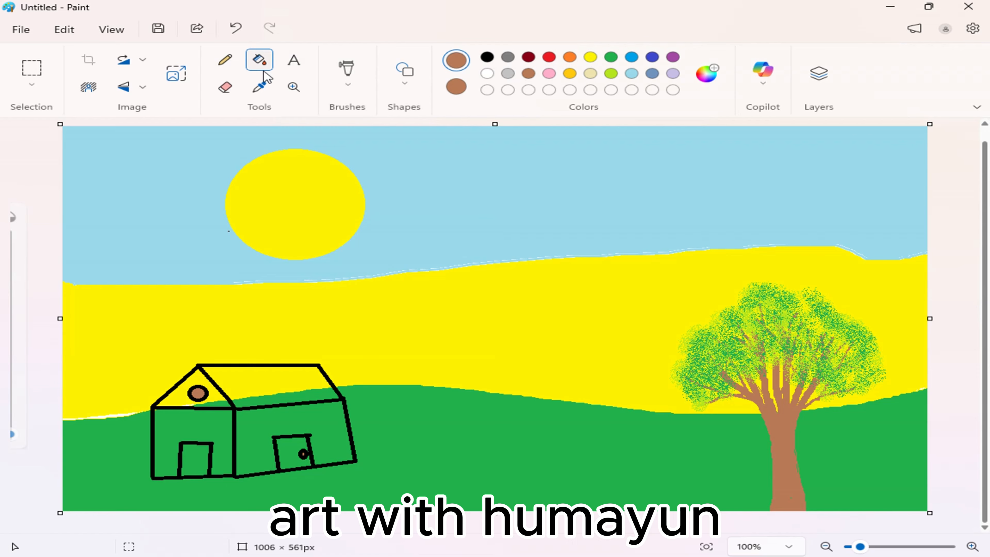
{"action": "left_click", "coordinate": [279, 378]}
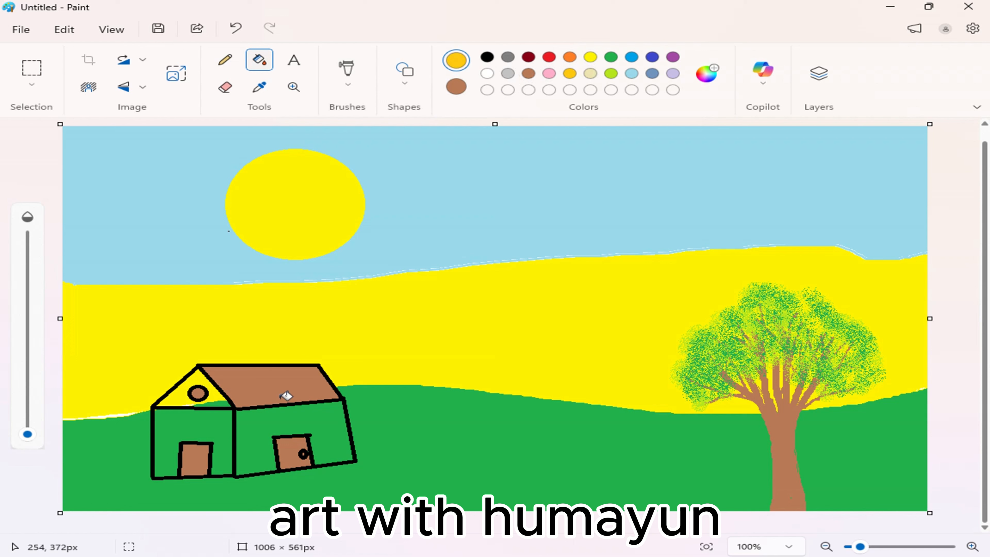
Fill the house's side wall with gold, the front wall with lime green and the gable with light blue
{"action": "left_click", "coordinate": [287, 409]}
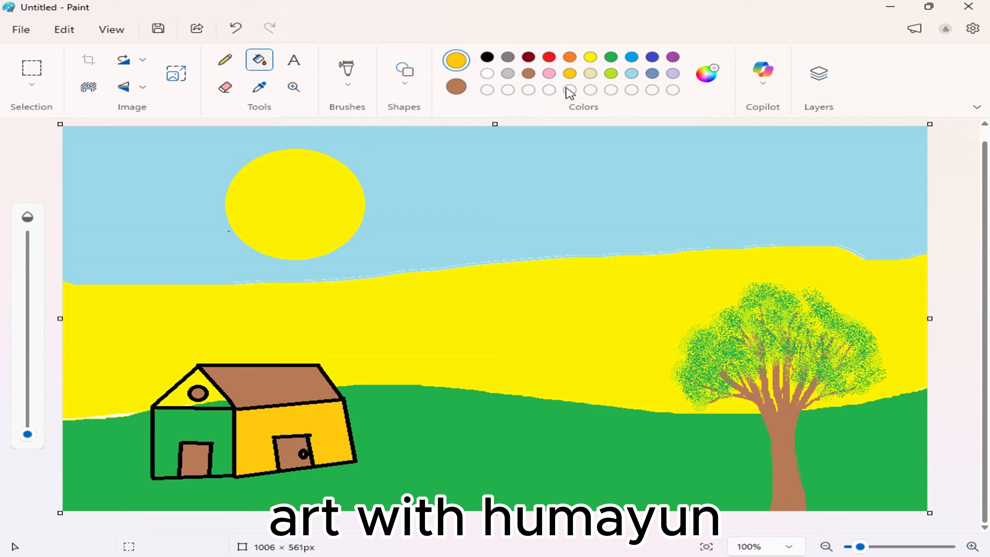
{"action": "left_click", "coordinate": [612, 75]}
{"action": "left_click", "coordinate": [220, 431]}
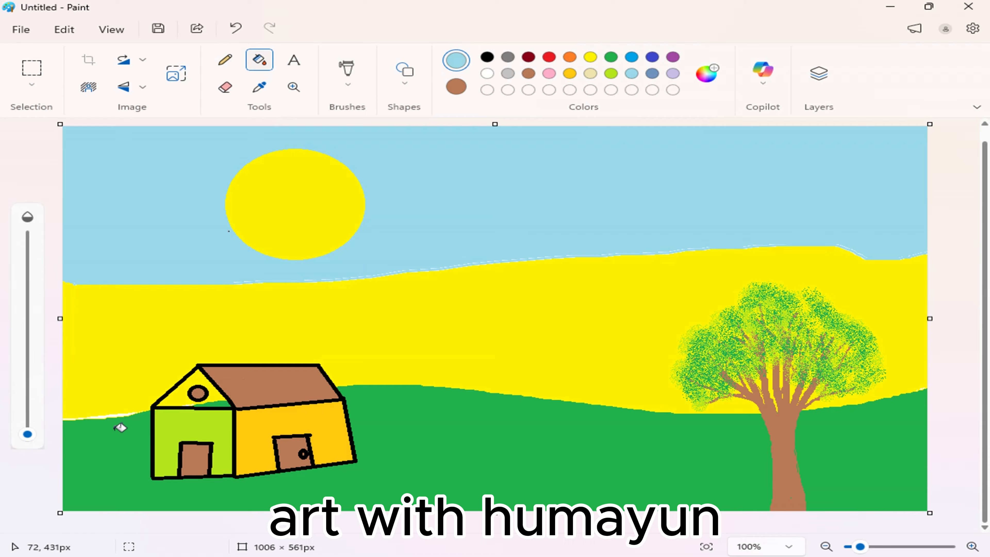
{"action": "left_click", "coordinate": [189, 389]}
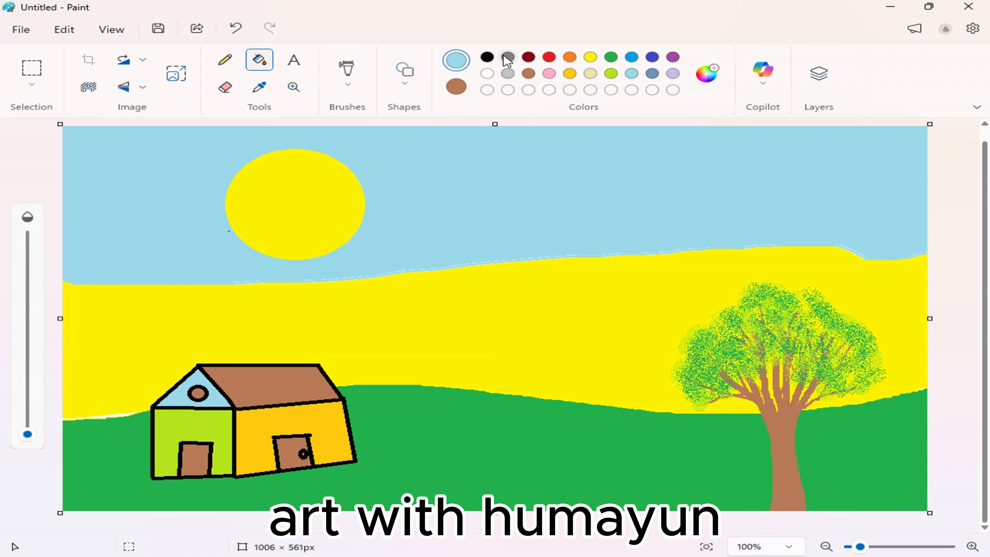
Airbrush lime green grass texture across the whole green field, around the house and the tree
{"action": "left_click", "coordinate": [365, 100]}
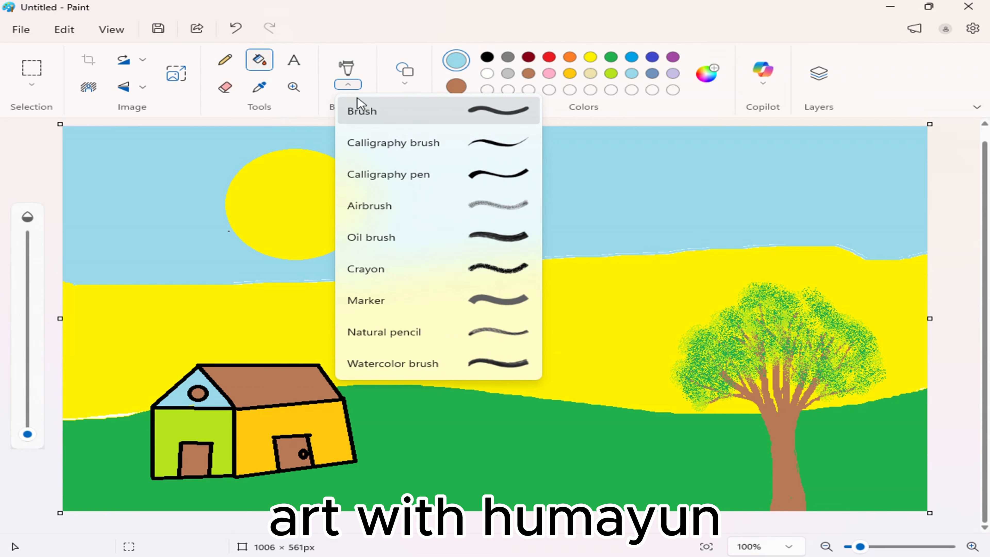
{"action": "left_click", "coordinate": [431, 212]}
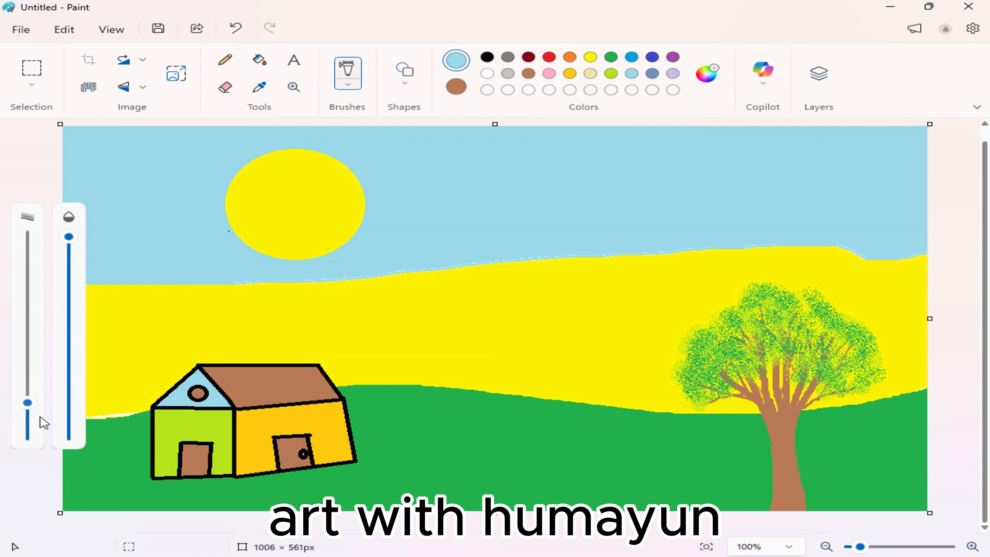
{"action": "left_click_drag", "start_coordinate": [31, 406], "coordinate": [29, 429]}
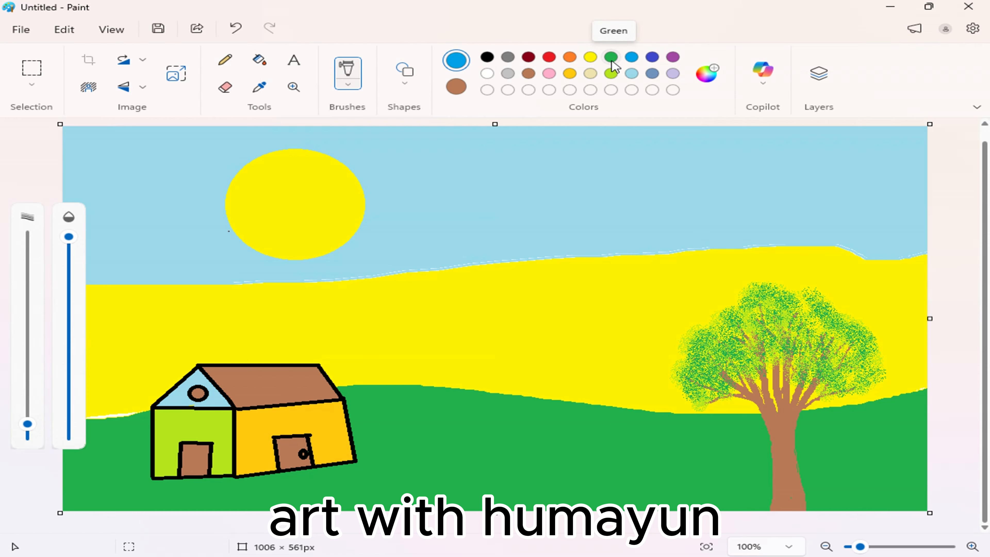
{"action": "left_click", "coordinate": [612, 73]}
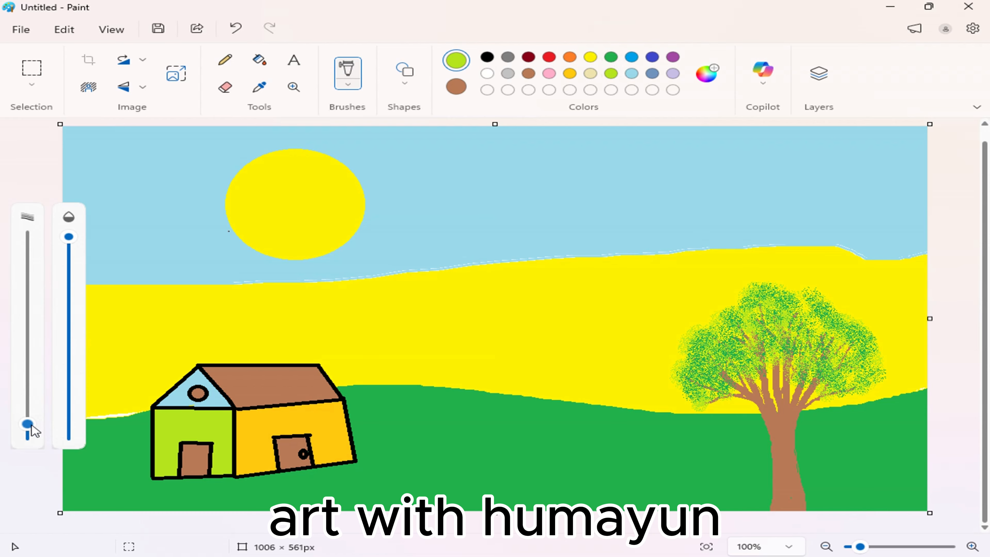
{"action": "left_click_drag", "start_coordinate": [31, 425], "coordinate": [28, 392]}
{"action": "mouse_move", "coordinate": [80, 478]}
{"action": "left_mouse_down"}
{"action": "mouse_move", "coordinate": [99, 505]}
{"action": "mouse_move", "coordinate": [153, 496]}
{"action": "mouse_move", "coordinate": [61, 495]}
{"action": "mouse_move", "coordinate": [97, 453]}
{"action": "mouse_move", "coordinate": [63, 460]}
{"action": "mouse_move", "coordinate": [82, 431]}
{"action": "mouse_move", "coordinate": [137, 415]}
{"action": "mouse_move", "coordinate": [131, 470]}
{"action": "mouse_move", "coordinate": [107, 440]}
{"action": "mouse_move", "coordinate": [99, 485]}
{"action": "mouse_move", "coordinate": [123, 460]}
{"action": "mouse_move", "coordinate": [123, 443]}
{"action": "mouse_move", "coordinate": [131, 482]}
{"action": "mouse_move", "coordinate": [323, 496]}
{"action": "mouse_move", "coordinate": [149, 502]}
{"action": "mouse_move", "coordinate": [196, 482]}
{"action": "mouse_move", "coordinate": [268, 488]}
{"action": "mouse_move", "coordinate": [380, 475]}
{"action": "mouse_move", "coordinate": [255, 484]}
{"action": "mouse_move", "coordinate": [402, 469]}
{"action": "mouse_move", "coordinate": [417, 486]}
{"action": "mouse_move", "coordinate": [308, 479]}
{"action": "mouse_move", "coordinate": [386, 470]}
{"action": "mouse_move", "coordinate": [385, 426]}
{"action": "mouse_move", "coordinate": [367, 395]}
{"action": "mouse_move", "coordinate": [379, 462]}
{"action": "mouse_move", "coordinate": [371, 466]}
{"action": "mouse_move", "coordinate": [368, 397]}
{"action": "mouse_move", "coordinate": [749, 424]}
{"action": "mouse_move", "coordinate": [759, 466]}
{"action": "mouse_move", "coordinate": [757, 493]}
{"action": "mouse_move", "coordinate": [694, 500]}
{"action": "mouse_move", "coordinate": [369, 499]}
{"action": "mouse_move", "coordinate": [433, 457]}
{"action": "mouse_move", "coordinate": [420, 417]}
{"action": "mouse_move", "coordinate": [422, 471]}
{"action": "mouse_move", "coordinate": [399, 415]}
{"action": "mouse_move", "coordinate": [678, 444]}
{"action": "mouse_move", "coordinate": [732, 435]}
{"action": "mouse_move", "coordinate": [690, 466]}
{"action": "mouse_move", "coordinate": [760, 475]}
{"action": "mouse_move", "coordinate": [451, 436]}
{"action": "mouse_move", "coordinate": [484, 478]}
{"action": "mouse_move", "coordinate": [402, 436]}
{"action": "mouse_move", "coordinate": [542, 419]}
{"action": "mouse_move", "coordinate": [665, 467]}
{"action": "mouse_move", "coordinate": [749, 450]}
{"action": "left_mouse_up"}
{"action": "mouse_move", "coordinate": [815, 493]}
{"action": "left_mouse_down"}
{"action": "mouse_move", "coordinate": [816, 422]}
{"action": "mouse_move", "coordinate": [825, 504]}
{"action": "mouse_move", "coordinate": [816, 509]}
{"action": "mouse_move", "coordinate": [805, 443]}
{"action": "mouse_move", "coordinate": [815, 421]}
{"action": "mouse_move", "coordinate": [920, 401]}
{"action": "mouse_move", "coordinate": [925, 482]}
{"action": "mouse_move", "coordinate": [858, 501]}
{"action": "mouse_move", "coordinate": [838, 488]}
{"action": "mouse_move", "coordinate": [885, 465]}
{"action": "mouse_move", "coordinate": [824, 437]}
{"action": "mouse_move", "coordinate": [898, 472]}
{"action": "mouse_move", "coordinate": [875, 485]}
{"action": "mouse_move", "coordinate": [909, 490]}
{"action": "left_mouse_up"}
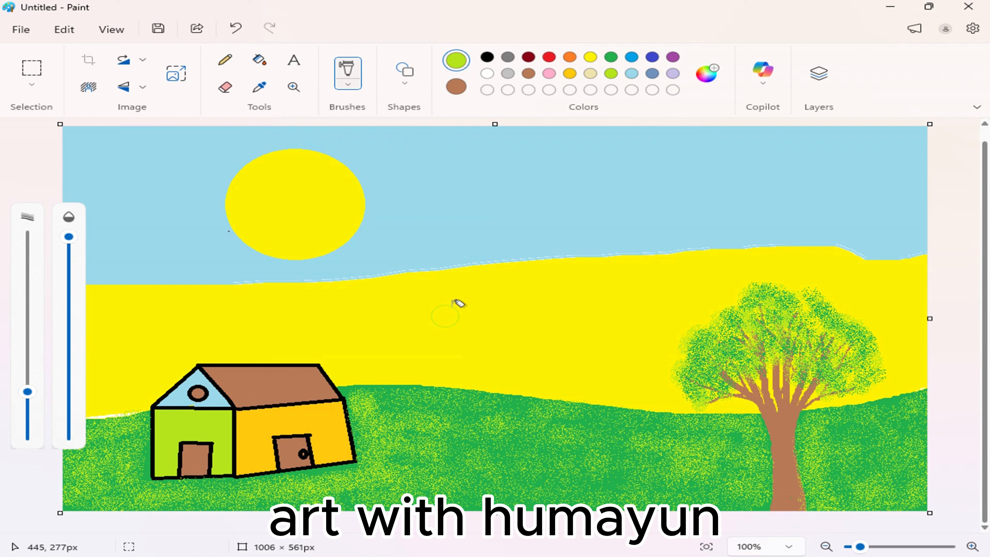
Airbrush purple flower patches with a smaller brush over the green field around the tree trunk and towards the canvas's right edge
{"action": "left_click", "coordinate": [673, 57]}
{"action": "mouse_move", "coordinate": [27, 392]}
{"action": "left_mouse_down"}
{"action": "mouse_move", "coordinate": [30, 426]}
{"action": "mouse_move", "coordinate": [28, 411]}
{"action": "left_mouse_up"}
{"action": "left_click", "coordinate": [694, 492]}
{"action": "mouse_move", "coordinate": [723, 494]}
{"action": "left_mouse_down"}
{"action": "mouse_move", "coordinate": [732, 480]}
{"action": "mouse_move", "coordinate": [699, 486]}
{"action": "mouse_move", "coordinate": [731, 474]}
{"action": "mouse_move", "coordinate": [712, 486]}
{"action": "left_mouse_up"}
{"action": "mouse_move", "coordinate": [830, 506]}
{"action": "left_mouse_down"}
{"action": "mouse_move", "coordinate": [837, 478]}
{"action": "mouse_move", "coordinate": [852, 495]}
{"action": "mouse_move", "coordinate": [834, 502]}
{"action": "mouse_move", "coordinate": [834, 479]}
{"action": "mouse_move", "coordinate": [889, 493]}
{"action": "mouse_move", "coordinate": [908, 487]}
{"action": "mouse_move", "coordinate": [901, 477]}
{"action": "mouse_move", "coordinate": [926, 477]}
{"action": "mouse_move", "coordinate": [912, 493]}
{"action": "mouse_move", "coordinate": [904, 481]}
{"action": "mouse_move", "coordinate": [920, 488]}
{"action": "mouse_move", "coordinate": [914, 497]}
{"action": "mouse_move", "coordinate": [894, 494]}
{"action": "mouse_move", "coordinate": [879, 460]}
{"action": "mouse_move", "coordinate": [871, 468]}
{"action": "mouse_move", "coordinate": [886, 463]}
{"action": "mouse_move", "coordinate": [841, 453]}
{"action": "mouse_move", "coordinate": [866, 443]}
{"action": "mouse_move", "coordinate": [877, 422]}
{"action": "mouse_move", "coordinate": [831, 420]}
{"action": "mouse_move", "coordinate": [815, 464]}
{"action": "mouse_move", "coordinate": [828, 478]}
{"action": "mouse_move", "coordinate": [869, 473]}
{"action": "mouse_move", "coordinate": [872, 499]}
{"action": "mouse_move", "coordinate": [863, 497]}
{"action": "mouse_move", "coordinate": [884, 489]}
{"action": "mouse_move", "coordinate": [894, 465]}
{"action": "mouse_move", "coordinate": [920, 461]}
{"action": "mouse_move", "coordinate": [913, 439]}
{"action": "mouse_move", "coordinate": [926, 432]}
{"action": "mouse_move", "coordinate": [901, 419]}
{"action": "mouse_move", "coordinate": [919, 403]}
{"action": "mouse_move", "coordinate": [841, 415]}
{"action": "mouse_move", "coordinate": [846, 428]}
{"action": "mouse_move", "coordinate": [816, 422]}
{"action": "mouse_move", "coordinate": [815, 459]}
{"action": "mouse_move", "coordinate": [851, 468]}
{"action": "mouse_move", "coordinate": [859, 428]}
{"action": "mouse_move", "coordinate": [897, 438]}
{"action": "mouse_move", "coordinate": [900, 458]}
{"action": "mouse_move", "coordinate": [869, 481]}
{"action": "mouse_move", "coordinate": [925, 453]}
{"action": "mouse_move", "coordinate": [750, 439]}
{"action": "mouse_move", "coordinate": [766, 418]}
{"action": "mouse_move", "coordinate": [544, 499]}
{"action": "mouse_move", "coordinate": [642, 496]}
{"action": "mouse_move", "coordinate": [666, 483]}
{"action": "mouse_move", "coordinate": [679, 499]}
{"action": "mouse_move", "coordinate": [753, 456]}
{"action": "mouse_move", "coordinate": [714, 451]}
{"action": "mouse_move", "coordinate": [681, 468]}
{"action": "mouse_move", "coordinate": [691, 451]}
{"action": "mouse_move", "coordinate": [706, 469]}
{"action": "mouse_move", "coordinate": [665, 472]}
{"action": "mouse_move", "coordinate": [653, 485]}
{"action": "mouse_move", "coordinate": [764, 501]}
{"action": "mouse_move", "coordinate": [754, 475]}
{"action": "mouse_move", "coordinate": [767, 436]}
{"action": "mouse_move", "coordinate": [730, 435]}
{"action": "mouse_move", "coordinate": [563, 497]}
{"action": "left_mouse_up"}
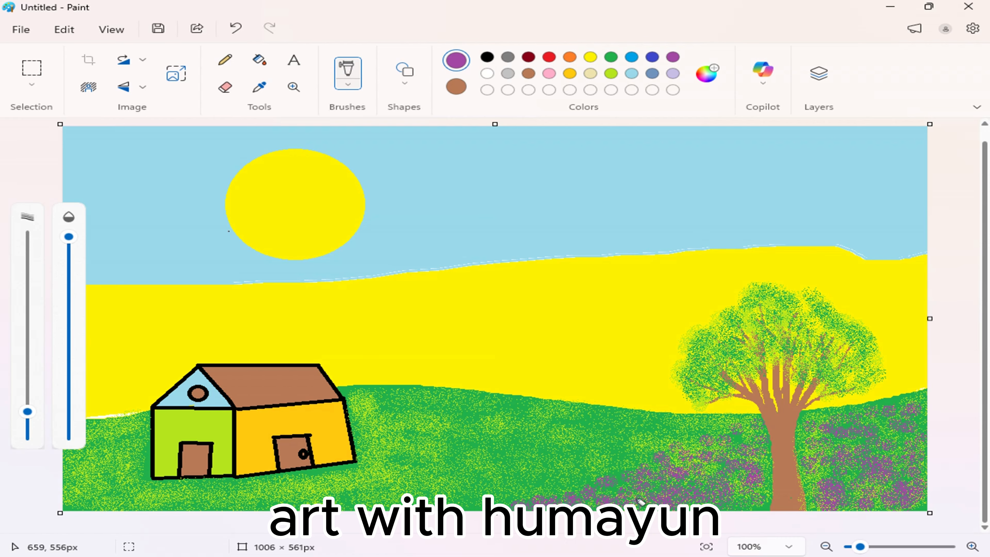
{"action": "mouse_move", "coordinate": [613, 482]}
{"action": "left_mouse_down"}
{"action": "mouse_move", "coordinate": [652, 463]}
{"action": "mouse_move", "coordinate": [700, 484]}
{"action": "mouse_move", "coordinate": [699, 497]}
{"action": "mouse_move", "coordinate": [761, 497]}
{"action": "mouse_move", "coordinate": [764, 480]}
{"action": "mouse_move", "coordinate": [727, 488]}
{"action": "mouse_move", "coordinate": [747, 473]}
{"action": "mouse_move", "coordinate": [719, 460]}
{"action": "mouse_move", "coordinate": [771, 457]}
{"action": "mouse_move", "coordinate": [740, 436]}
{"action": "mouse_move", "coordinate": [753, 423]}
{"action": "mouse_move", "coordinate": [706, 440]}
{"action": "left_mouse_up"}
{"action": "mouse_move", "coordinate": [812, 434]}
{"action": "left_mouse_down"}
{"action": "mouse_move", "coordinate": [814, 476]}
{"action": "mouse_move", "coordinate": [861, 453]}
{"action": "mouse_move", "coordinate": [855, 429]}
{"action": "mouse_move", "coordinate": [809, 403]}
{"action": "mouse_move", "coordinate": [903, 412]}
{"action": "left_mouse_up"}
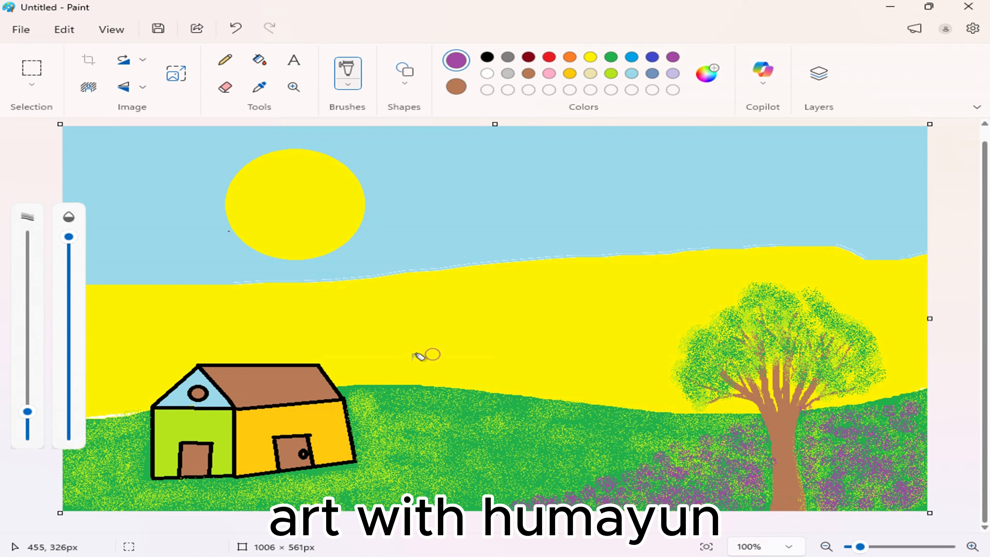
Mix a custom pale sky blue, #BFE6EA, from the light blue swatch for the drawing colour
{"action": "left_click", "coordinate": [630, 75]}
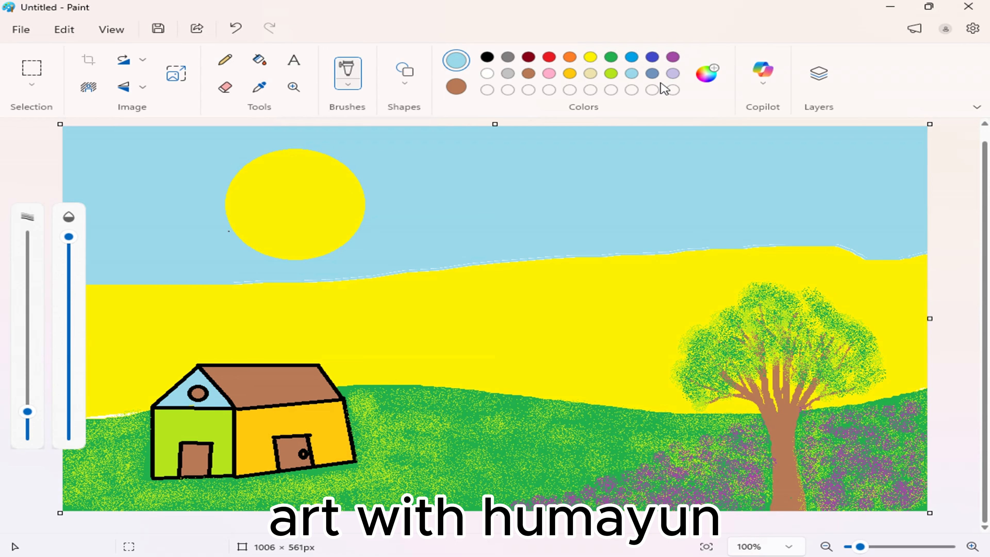
{"action": "left_click", "coordinate": [763, 80]}
{"action": "left_click", "coordinate": [714, 75]}
{"action": "left_click", "coordinate": [714, 75]}
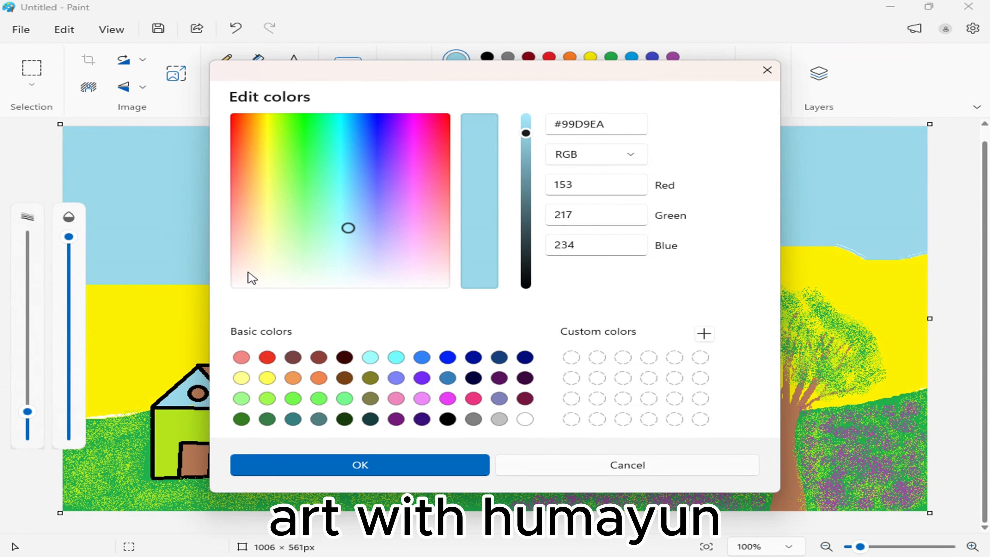
{"action": "left_click_drag", "start_coordinate": [344, 234], "coordinate": [343, 256]}
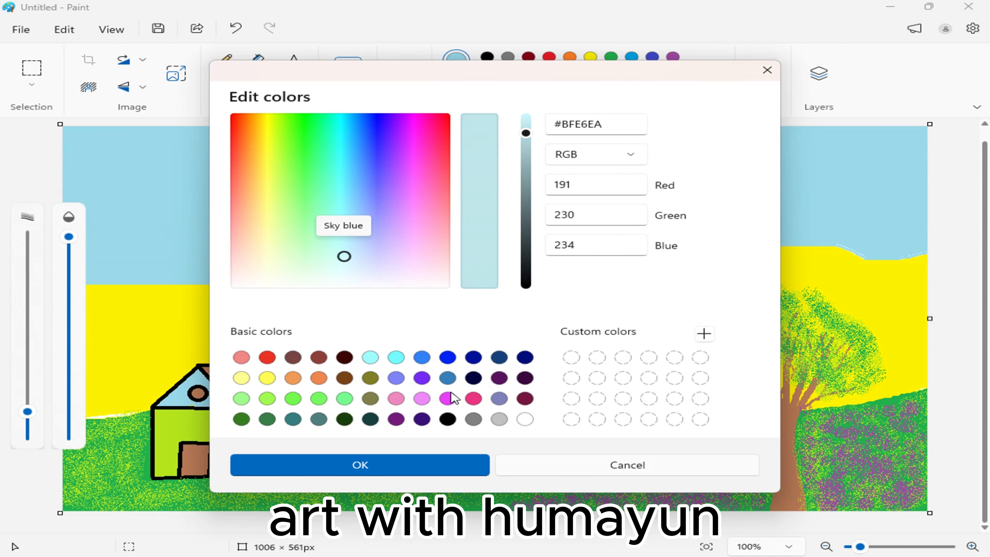
{"action": "left_click", "coordinate": [432, 466]}
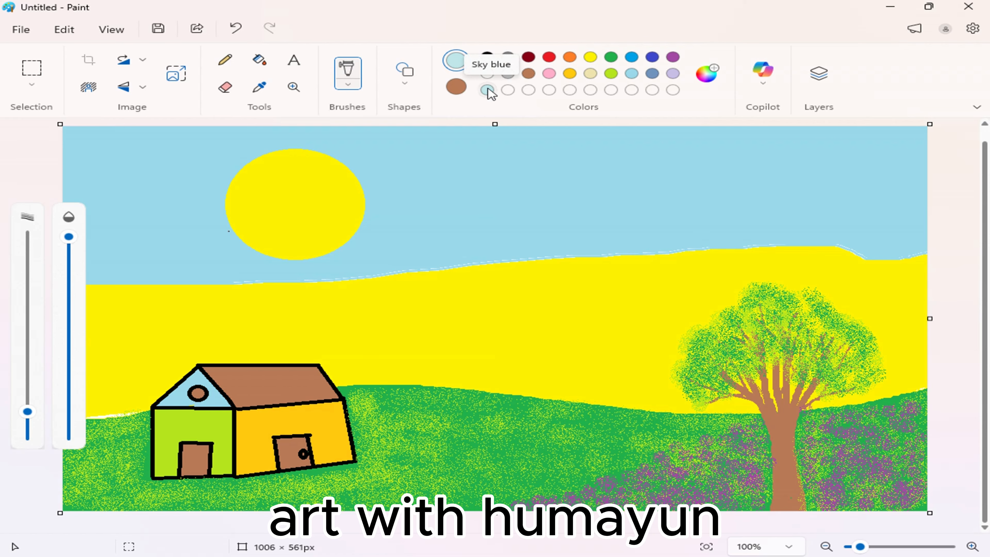
Airbrush five pale blue clouds, each about 145 to 170 px wide, across the sky's left and middle parts with a larger brush
{"action": "left_click_drag", "start_coordinate": [27, 411], "coordinate": [28, 397]}
{"action": "mouse_move", "coordinate": [77, 157]}
{"action": "left_mouse_down"}
{"action": "mouse_move", "coordinate": [117, 141]}
{"action": "mouse_move", "coordinate": [157, 141]}
{"action": "left_mouse_up"}
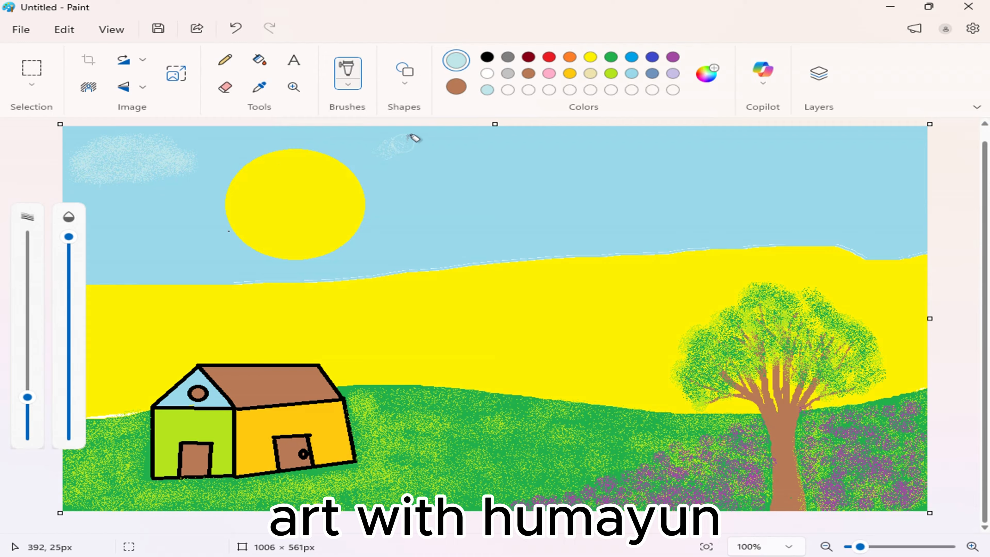
{"action": "mouse_move", "coordinate": [415, 171]}
{"action": "left_mouse_down"}
{"action": "mouse_move", "coordinate": [379, 158]}
{"action": "mouse_move", "coordinate": [482, 151]}
{"action": "left_mouse_up"}
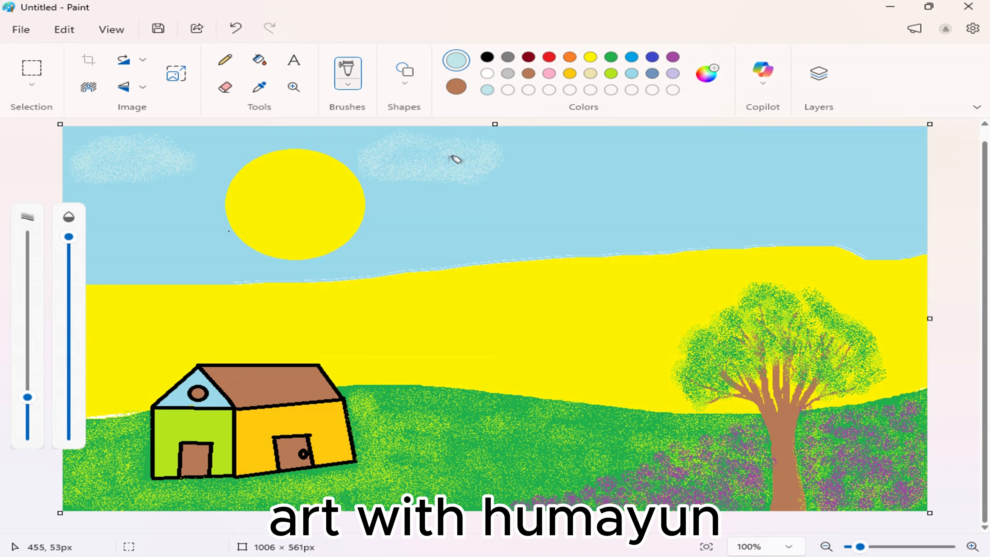
{"action": "mouse_move", "coordinate": [590, 153]}
{"action": "left_mouse_down"}
{"action": "mouse_move", "coordinate": [664, 144]}
{"action": "mouse_move", "coordinate": [680, 160]}
{"action": "mouse_move", "coordinate": [675, 180]}
{"action": "mouse_move", "coordinate": [588, 185]}
{"action": "mouse_move", "coordinate": [563, 175]}
{"action": "mouse_move", "coordinate": [574, 165]}
{"action": "mouse_move", "coordinate": [609, 158]}
{"action": "mouse_move", "coordinate": [584, 175]}
{"action": "mouse_move", "coordinate": [637, 157]}
{"action": "mouse_move", "coordinate": [639, 175]}
{"action": "mouse_move", "coordinate": [660, 159]}
{"action": "left_mouse_up"}
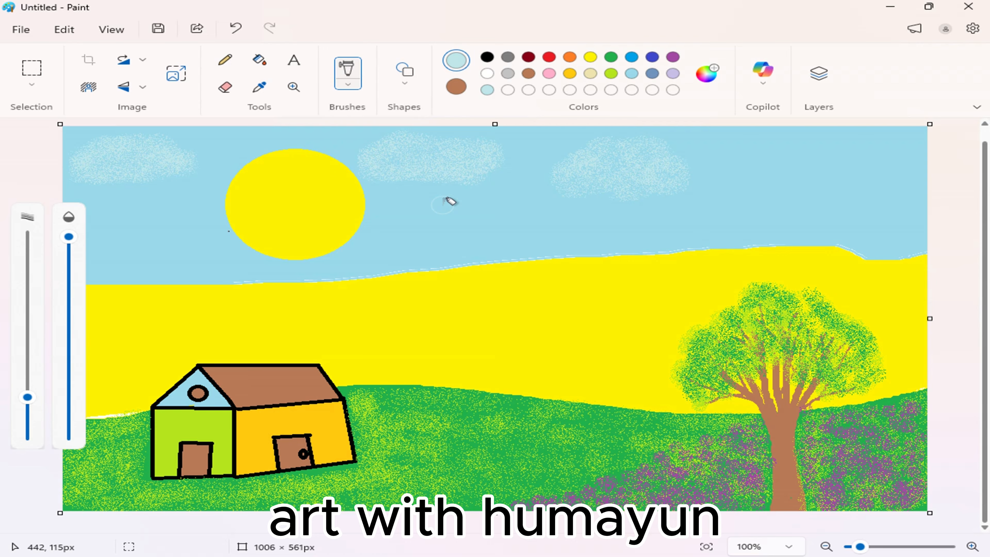
{"action": "mouse_move", "coordinate": [450, 200]}
{"action": "left_mouse_down"}
{"action": "mouse_move", "coordinate": [509, 192]}
{"action": "mouse_move", "coordinate": [562, 206]}
{"action": "mouse_move", "coordinate": [544, 223]}
{"action": "mouse_move", "coordinate": [495, 228]}
{"action": "mouse_move", "coordinate": [449, 209]}
{"action": "left_mouse_up"}
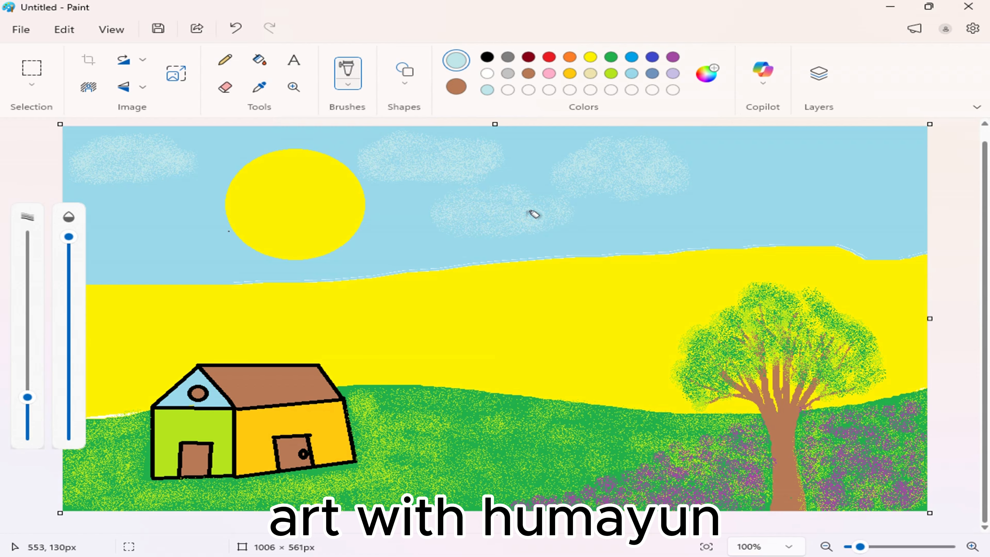
{"action": "mouse_move", "coordinate": [127, 225]}
{"action": "left_mouse_down"}
{"action": "mouse_move", "coordinate": [204, 211]}
{"action": "mouse_move", "coordinate": [202, 236]}
{"action": "left_mouse_up"}
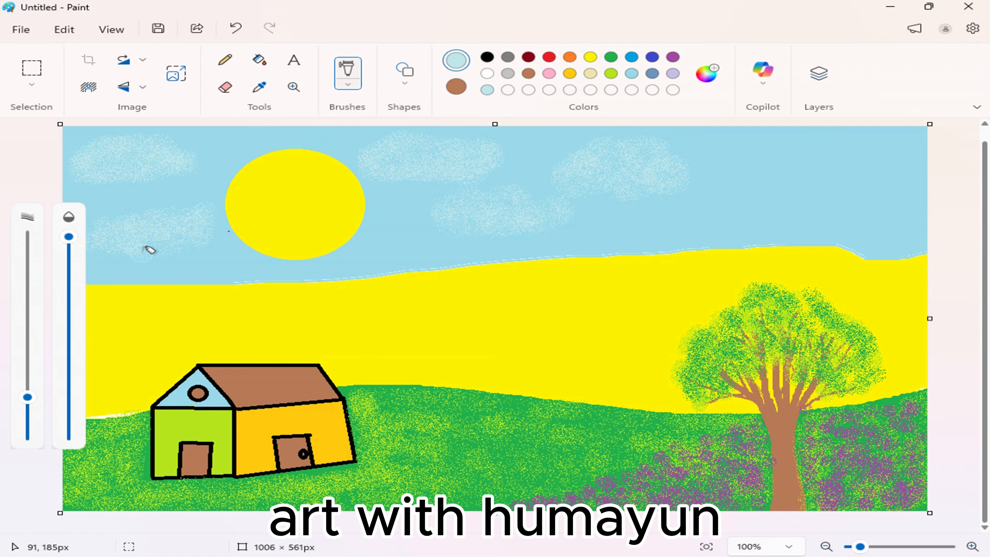
Airbrush more pale blue clouds over the right part of the sky and smaller ones close around the sun
{"action": "left_click_drag", "start_coordinate": [760, 161], "coordinate": [843, 139]}
{"action": "mouse_move", "coordinate": [781, 184]}
{"action": "left_mouse_down"}
{"action": "mouse_move", "coordinate": [713, 182]}
{"action": "mouse_move", "coordinate": [827, 156]}
{"action": "left_mouse_up"}
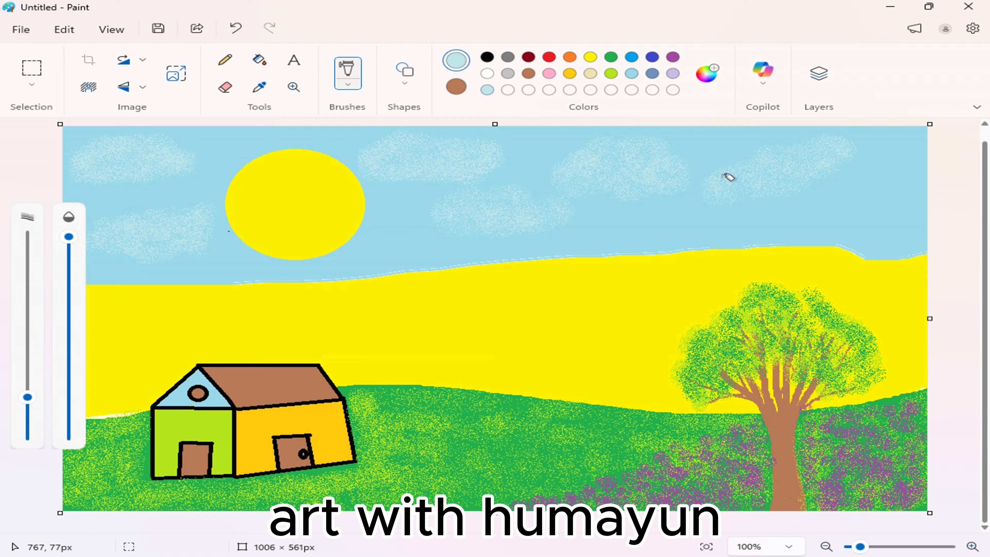
{"action": "left_click_drag", "start_coordinate": [844, 203], "coordinate": [913, 207]}
{"action": "left_click_drag", "start_coordinate": [820, 217], "coordinate": [907, 221]}
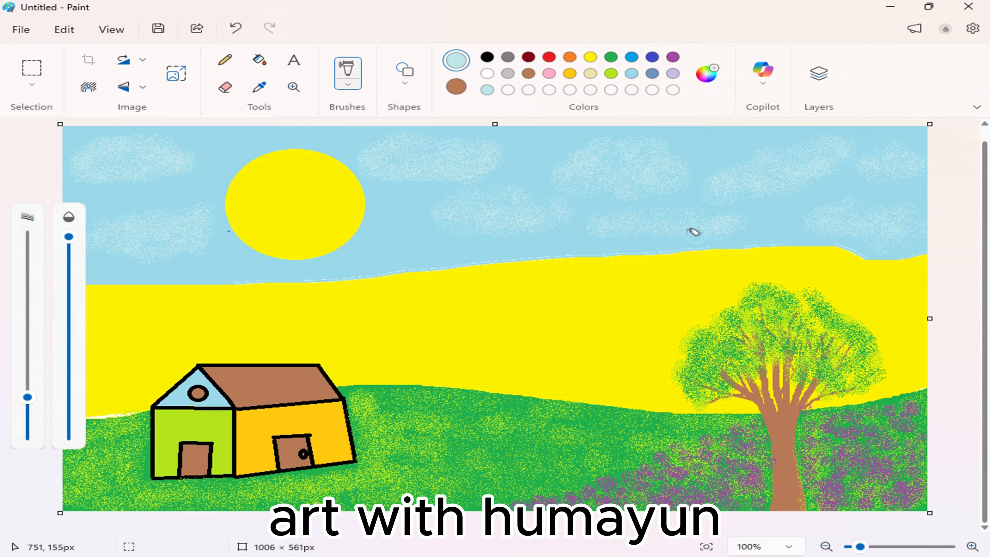
{"action": "left_click_drag", "start_coordinate": [374, 242], "coordinate": [386, 240]}
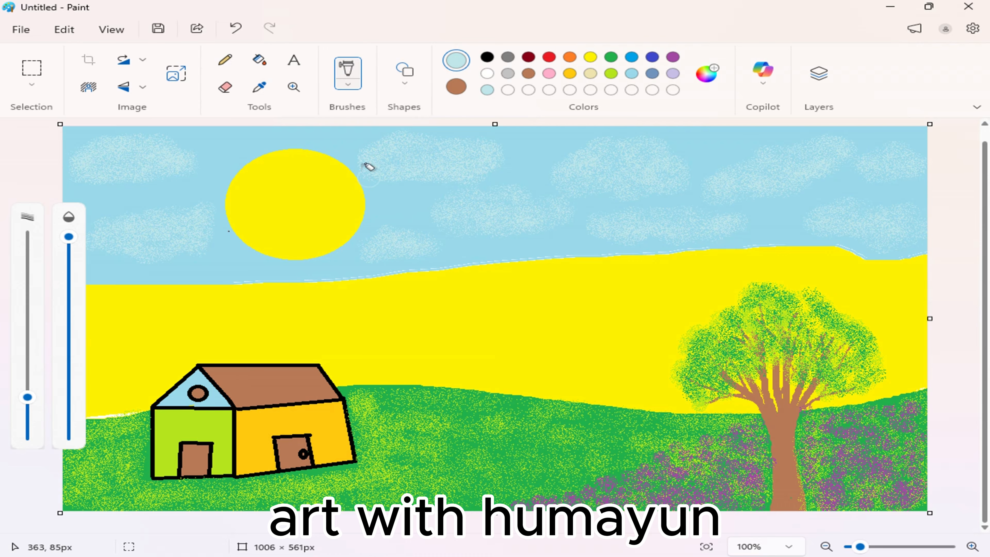
{"action": "left_click_drag", "start_coordinate": [214, 149], "coordinate": [230, 143]}
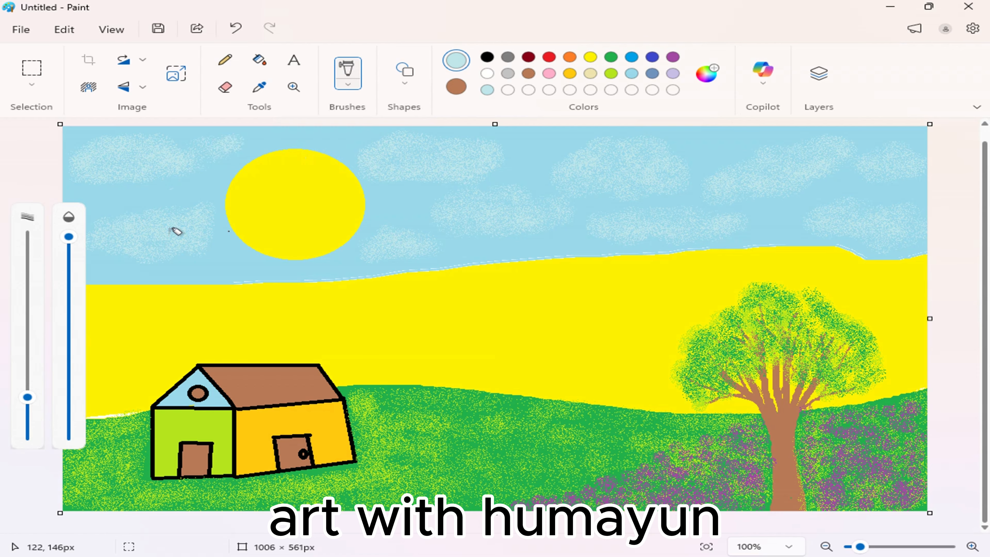
{"action": "left_click_drag", "start_coordinate": [209, 266], "coordinate": [247, 264]}
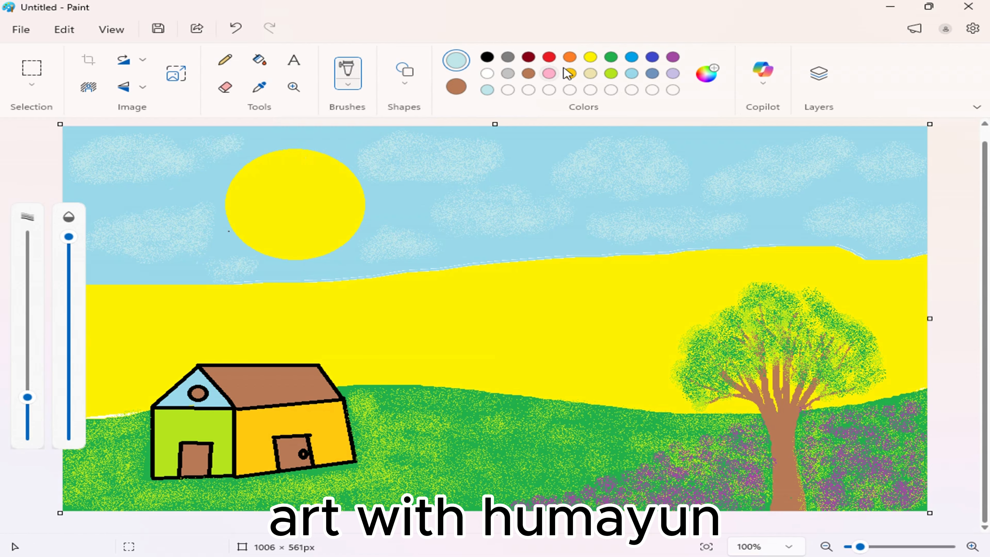
Airbrush gold shading around the sun's rim and, with a larger brush, lightly over its centre
{"action": "left_click", "coordinate": [569, 73]}
{"action": "mouse_move", "coordinate": [297, 151]}
{"action": "left_mouse_down"}
{"action": "mouse_move", "coordinate": [256, 163]}
{"action": "mouse_move", "coordinate": [243, 183]}
{"action": "mouse_move", "coordinate": [243, 221]}
{"action": "mouse_move", "coordinate": [274, 241]}
{"action": "mouse_move", "coordinate": [313, 245]}
{"action": "mouse_move", "coordinate": [351, 226]}
{"action": "mouse_move", "coordinate": [363, 192]}
{"action": "mouse_move", "coordinate": [346, 163]}
{"action": "mouse_move", "coordinate": [309, 151]}
{"action": "mouse_move", "coordinate": [278, 154]}
{"action": "mouse_move", "coordinate": [246, 178]}
{"action": "mouse_move", "coordinate": [238, 217]}
{"action": "mouse_move", "coordinate": [285, 248]}
{"action": "mouse_move", "coordinate": [348, 237]}
{"action": "left_mouse_up"}
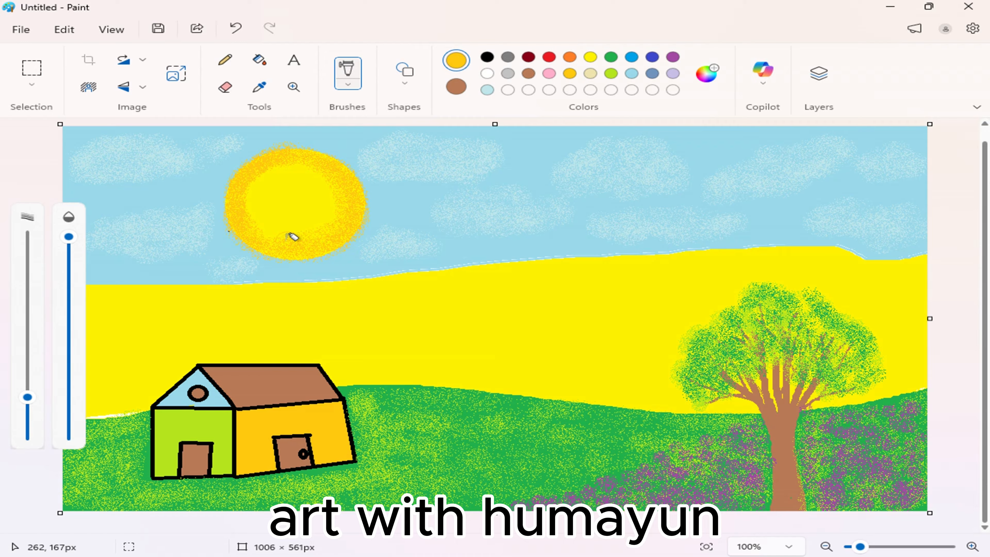
{"action": "left_click_drag", "start_coordinate": [28, 398], "coordinate": [28, 372]}
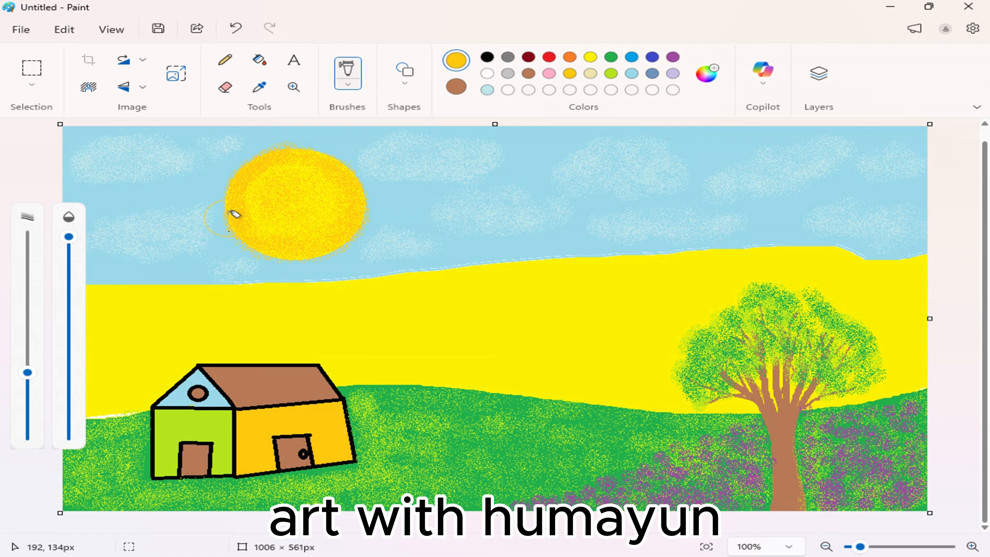
Airbrush short yellow rays all around the sun with a small brush and add gold strokes among them
{"action": "left_click_drag", "start_coordinate": [28, 373], "coordinate": [28, 416]}
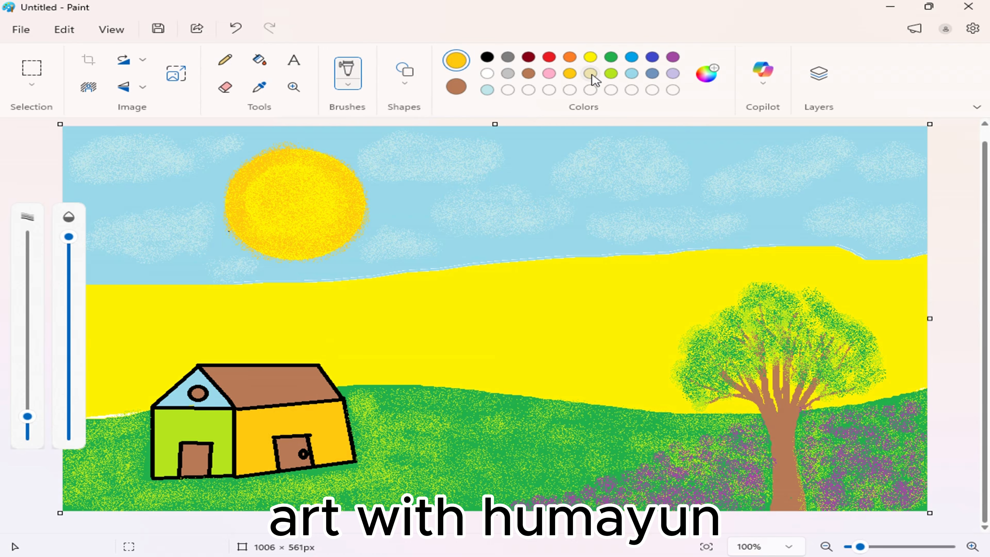
{"action": "left_click", "coordinate": [590, 57]}
{"action": "mouse_move", "coordinate": [270, 174]}
{"action": "left_mouse_down"}
{"action": "mouse_move", "coordinate": [252, 144]}
{"action": "mouse_move", "coordinate": [269, 149]}
{"action": "mouse_move", "coordinate": [269, 130]}
{"action": "mouse_move", "coordinate": [289, 148]}
{"action": "mouse_move", "coordinate": [324, 130]}
{"action": "mouse_move", "coordinate": [320, 160]}
{"action": "mouse_move", "coordinate": [333, 150]}
{"action": "mouse_move", "coordinate": [216, 150]}
{"action": "mouse_move", "coordinate": [245, 177]}
{"action": "mouse_move", "coordinate": [217, 177]}
{"action": "mouse_move", "coordinate": [250, 199]}
{"action": "mouse_move", "coordinate": [215, 205]}
{"action": "mouse_move", "coordinate": [242, 210]}
{"action": "mouse_move", "coordinate": [219, 222]}
{"action": "mouse_move", "coordinate": [248, 222]}
{"action": "mouse_move", "coordinate": [231, 244]}
{"action": "mouse_move", "coordinate": [258, 233]}
{"action": "mouse_move", "coordinate": [258, 262]}
{"action": "mouse_move", "coordinate": [287, 237]}
{"action": "mouse_move", "coordinate": [287, 257]}
{"action": "mouse_move", "coordinate": [307, 238]}
{"action": "mouse_move", "coordinate": [314, 262]}
{"action": "mouse_move", "coordinate": [322, 238]}
{"action": "mouse_move", "coordinate": [332, 251]}
{"action": "mouse_move", "coordinate": [339, 232]}
{"action": "mouse_move", "coordinate": [357, 248]}
{"action": "mouse_move", "coordinate": [361, 237]}
{"action": "mouse_move", "coordinate": [346, 229]}
{"action": "mouse_move", "coordinate": [365, 236]}
{"action": "mouse_move", "coordinate": [316, 205]}
{"action": "mouse_move", "coordinate": [377, 227]}
{"action": "mouse_move", "coordinate": [362, 218]}
{"action": "mouse_move", "coordinate": [378, 219]}
{"action": "mouse_move", "coordinate": [346, 213]}
{"action": "mouse_move", "coordinate": [371, 207]}
{"action": "mouse_move", "coordinate": [365, 188]}
{"action": "mouse_move", "coordinate": [362, 198]}
{"action": "mouse_move", "coordinate": [375, 186]}
{"action": "mouse_move", "coordinate": [352, 190]}
{"action": "mouse_move", "coordinate": [386, 169]}
{"action": "mouse_move", "coordinate": [352, 168]}
{"action": "mouse_move", "coordinate": [368, 148]}
{"action": "mouse_move", "coordinate": [348, 161]}
{"action": "left_mouse_up"}
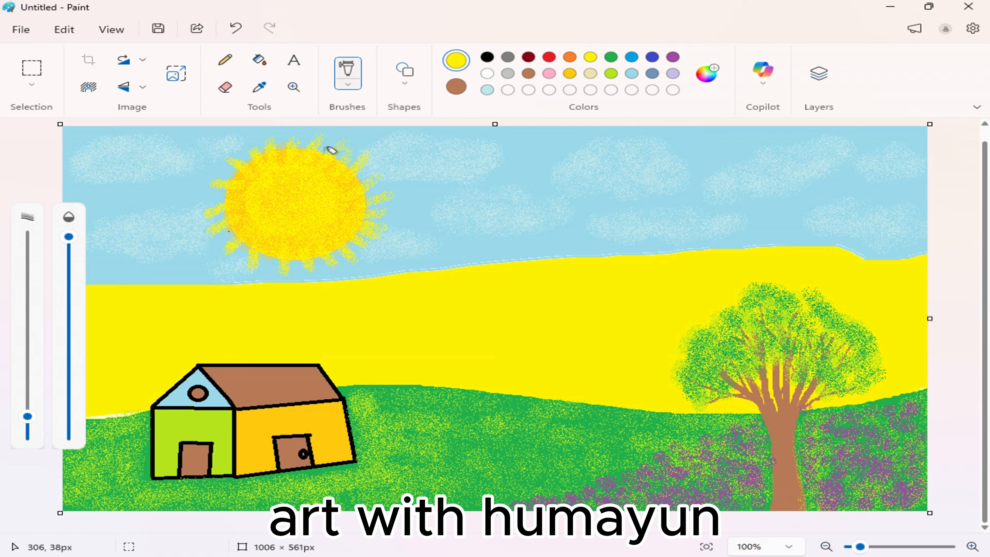
{"action": "mouse_move", "coordinate": [239, 172]}
{"action": "left_mouse_down"}
{"action": "mouse_move", "coordinate": [217, 158]}
{"action": "mouse_move", "coordinate": [231, 190]}
{"action": "mouse_move", "coordinate": [200, 194]}
{"action": "left_mouse_up"}
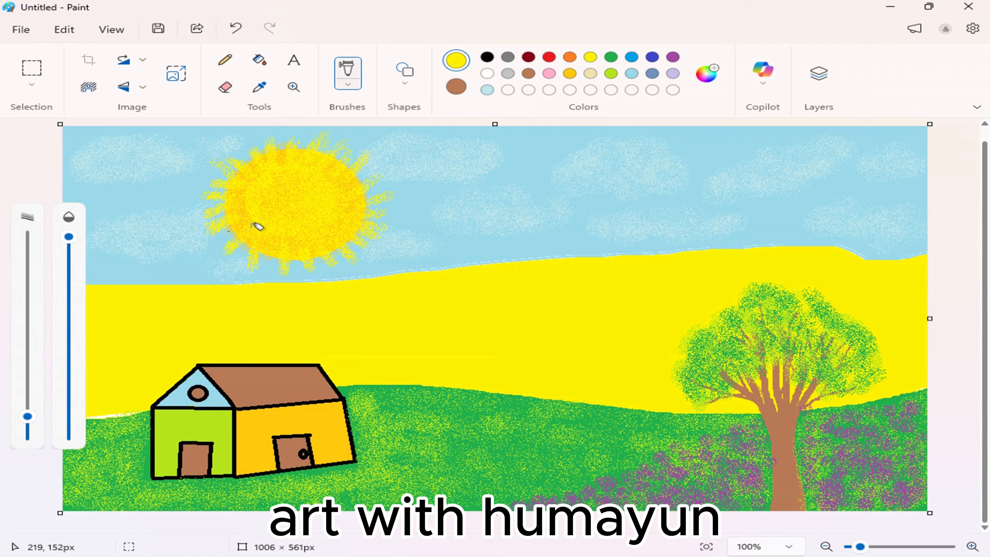
{"action": "mouse_move", "coordinate": [274, 239]}
{"action": "left_mouse_down"}
{"action": "mouse_move", "coordinate": [244, 251]}
{"action": "mouse_move", "coordinate": [275, 241]}
{"action": "mouse_move", "coordinate": [266, 267]}
{"action": "mouse_move", "coordinate": [298, 250]}
{"action": "mouse_move", "coordinate": [303, 270]}
{"action": "mouse_move", "coordinate": [312, 236]}
{"action": "mouse_move", "coordinate": [355, 264]}
{"action": "mouse_move", "coordinate": [347, 251]}
{"action": "mouse_move", "coordinate": [253, 232]}
{"action": "mouse_move", "coordinate": [241, 212]}
{"action": "mouse_move", "coordinate": [250, 175]}
{"action": "mouse_move", "coordinate": [277, 154]}
{"action": "mouse_move", "coordinate": [245, 169]}
{"action": "mouse_move", "coordinate": [232, 184]}
{"action": "mouse_move", "coordinate": [282, 153]}
{"action": "mouse_move", "coordinate": [312, 154]}
{"action": "left_mouse_up"}
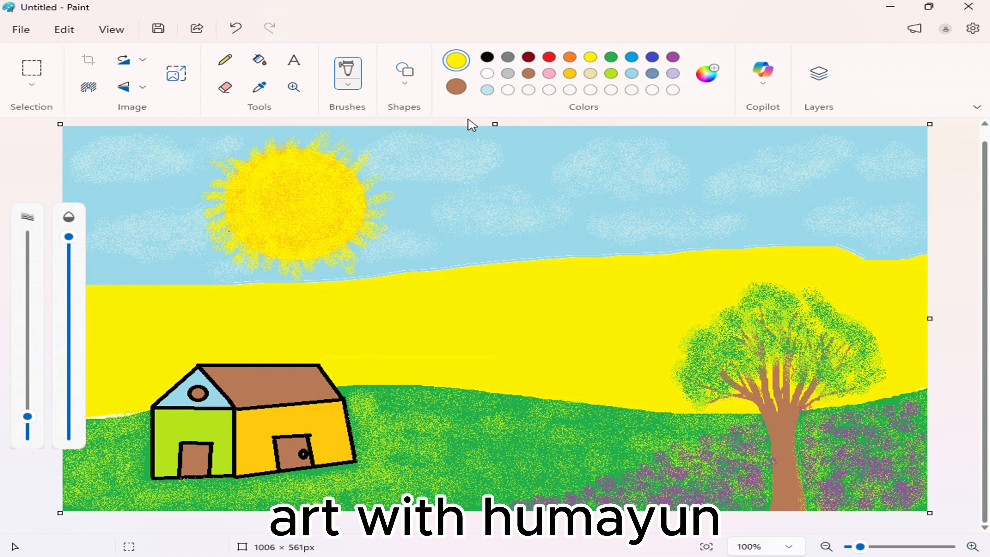
{"action": "left_click", "coordinate": [570, 73]}
{"action": "mouse_move", "coordinate": [293, 153]}
{"action": "left_mouse_down"}
{"action": "mouse_move", "coordinate": [260, 165]}
{"action": "mouse_move", "coordinate": [246, 153]}
{"action": "mouse_move", "coordinate": [255, 174]}
{"action": "mouse_move", "coordinate": [221, 157]}
{"action": "mouse_move", "coordinate": [245, 177]}
{"action": "mouse_move", "coordinate": [194, 204]}
{"action": "mouse_move", "coordinate": [232, 209]}
{"action": "mouse_move", "coordinate": [217, 219]}
{"action": "mouse_move", "coordinate": [231, 217]}
{"action": "mouse_move", "coordinate": [222, 233]}
{"action": "mouse_move", "coordinate": [268, 235]}
{"action": "mouse_move", "coordinate": [280, 259]}
{"action": "mouse_move", "coordinate": [294, 238]}
{"action": "mouse_move", "coordinate": [325, 267]}
{"action": "mouse_move", "coordinate": [325, 244]}
{"action": "mouse_move", "coordinate": [369, 251]}
{"action": "mouse_move", "coordinate": [348, 228]}
{"action": "mouse_move", "coordinate": [371, 216]}
{"action": "mouse_move", "coordinate": [348, 202]}
{"action": "mouse_move", "coordinate": [363, 193]}
{"action": "mouse_move", "coordinate": [338, 187]}
{"action": "mouse_move", "coordinate": [375, 162]}
{"action": "mouse_move", "coordinate": [357, 180]}
{"action": "mouse_move", "coordinate": [335, 174]}
{"action": "mouse_move", "coordinate": [336, 145]}
{"action": "mouse_move", "coordinate": [303, 155]}
{"action": "mouse_move", "coordinate": [300, 124]}
{"action": "mouse_move", "coordinate": [283, 150]}
{"action": "mouse_move", "coordinate": [258, 138]}
{"action": "mouse_move", "coordinate": [255, 162]}
{"action": "left_mouse_up"}
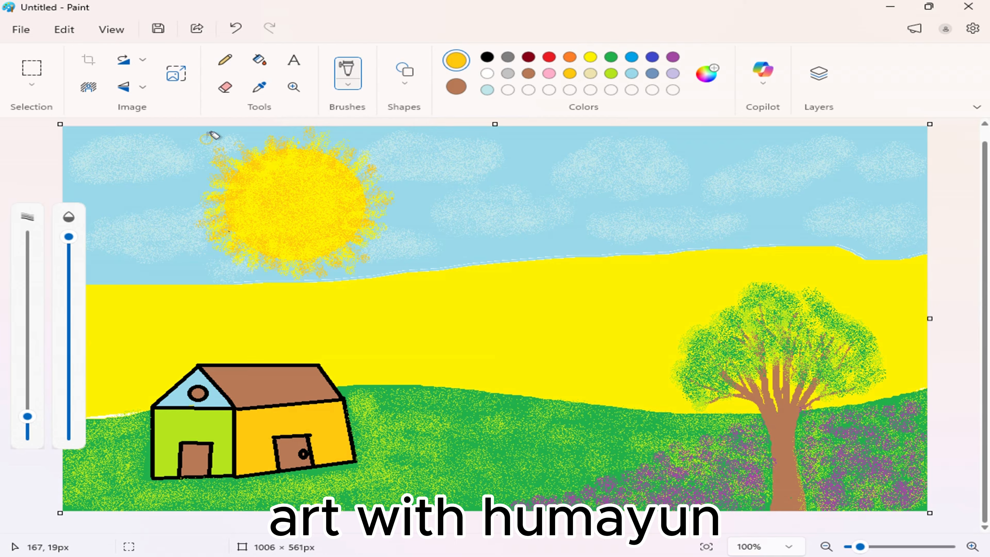
Draw small black pencil birds scattered across the sky and two more on the tree's branches
{"action": "left_click", "coordinate": [488, 57]}
{"action": "left_click", "coordinate": [225, 61]}
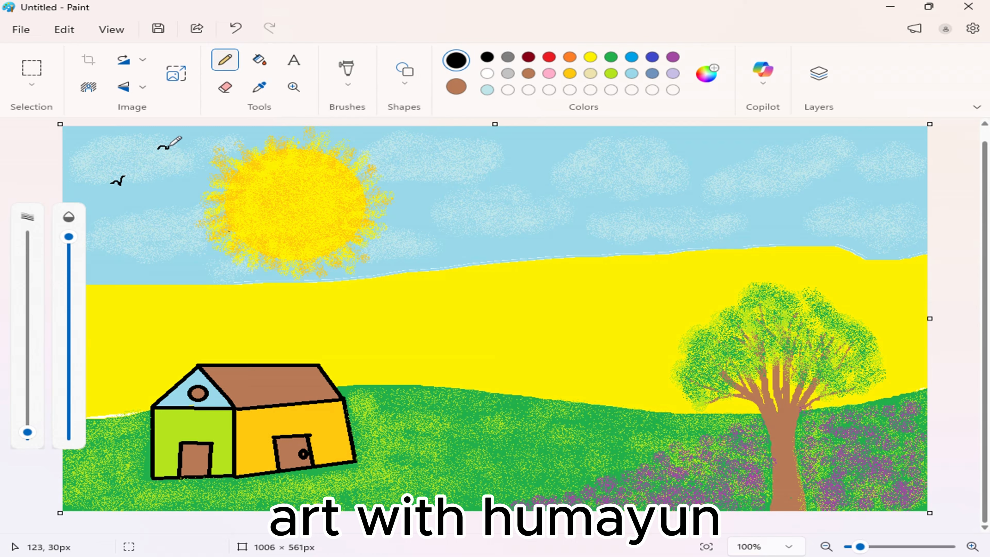
{"action": "left_click_drag", "start_coordinate": [151, 230], "coordinate": [163, 220]}
{"action": "left_click_drag", "start_coordinate": [520, 163], "coordinate": [534, 157]}
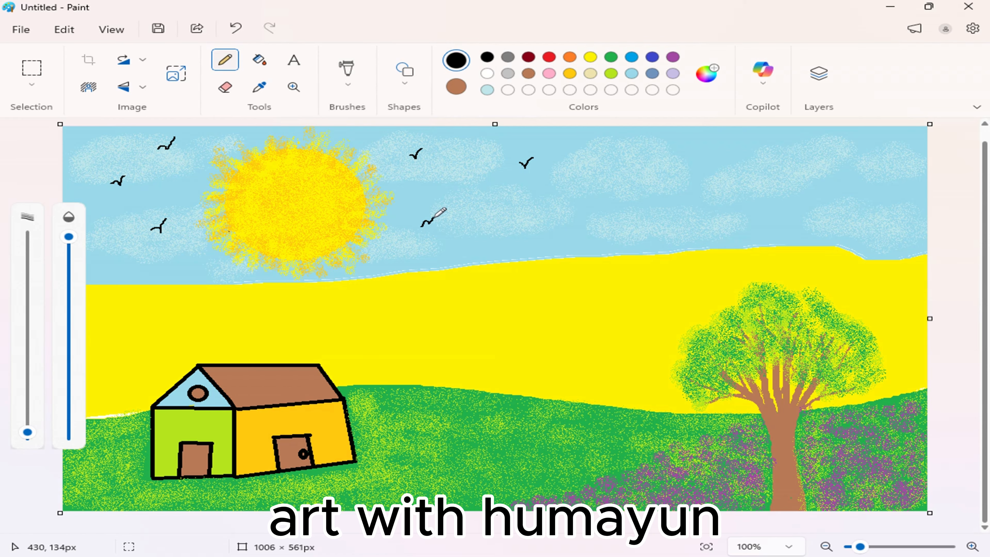
{"action": "left_click_drag", "start_coordinate": [433, 218], "coordinate": [438, 212]}
{"action": "left_click_drag", "start_coordinate": [689, 163], "coordinate": [707, 158]}
{"action": "left_click_drag", "start_coordinate": [602, 229], "coordinate": [621, 222]}
{"action": "mouse_move", "coordinate": [771, 171]}
{"action": "left_mouse_down"}
{"action": "mouse_move", "coordinate": [777, 177]}
{"action": "mouse_move", "coordinate": [792, 162]}
{"action": "left_mouse_up"}
{"action": "left_click_drag", "start_coordinate": [871, 160], "coordinate": [880, 161]}
{"action": "left_click_drag", "start_coordinate": [724, 230], "coordinate": [740, 221]}
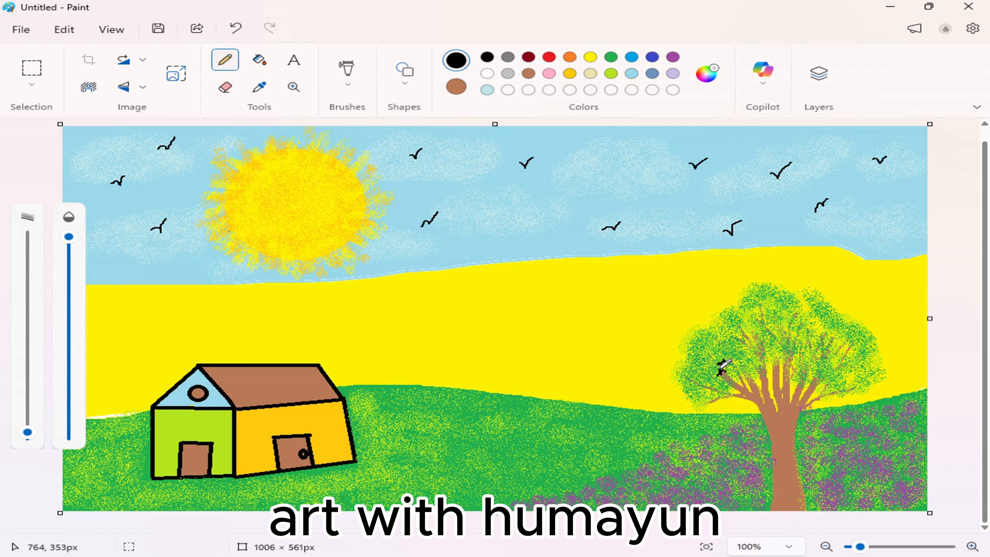
{"action": "mouse_move", "coordinate": [720, 368]}
{"action": "left_mouse_down"}
{"action": "mouse_move", "coordinate": [715, 379]}
{"action": "mouse_move", "coordinate": [726, 359]}
{"action": "left_mouse_up"}
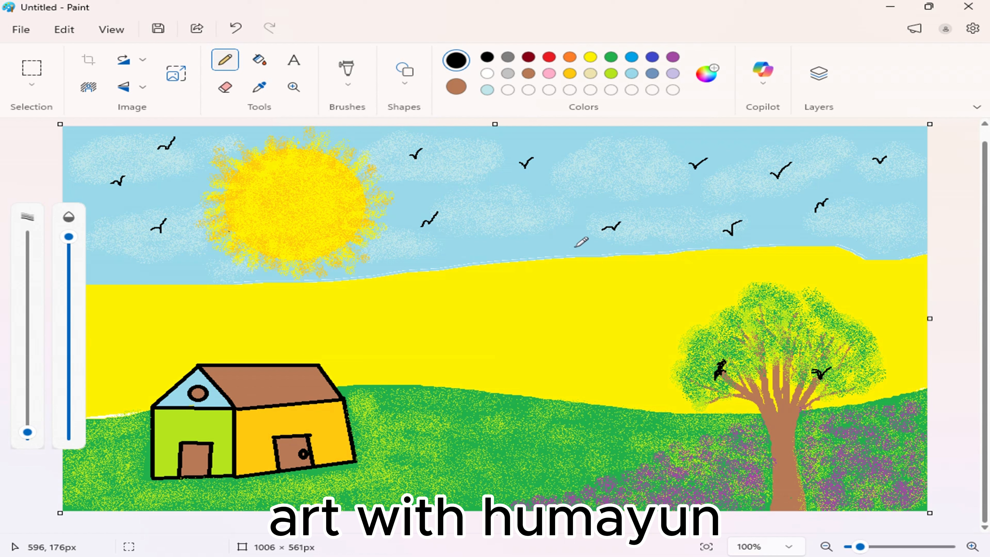
Airbrush beige shading onto the house's gold side wall, starting beside the corner with the front wall, using a slightly enlarged brush
{"action": "left_click", "coordinate": [590, 73]}
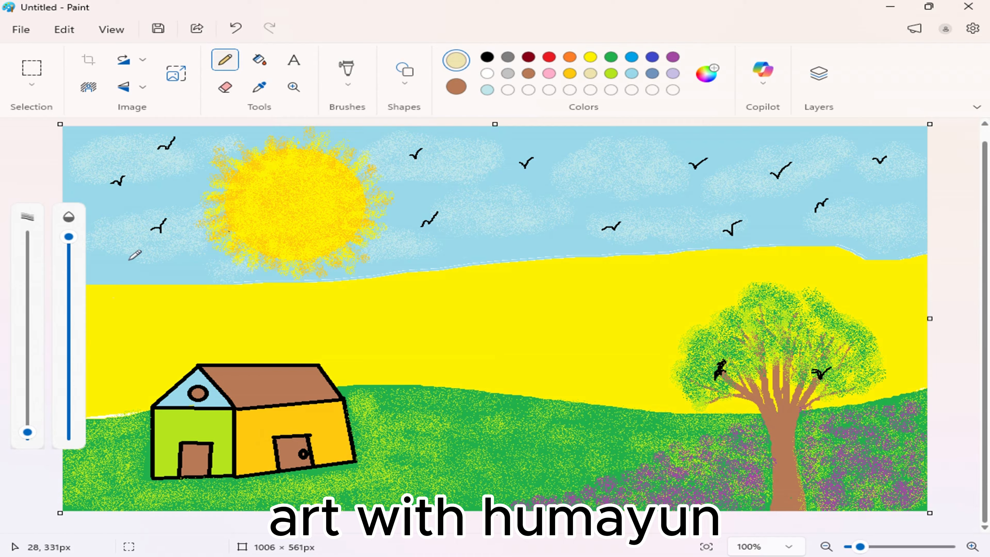
{"action": "left_click", "coordinate": [347, 67]}
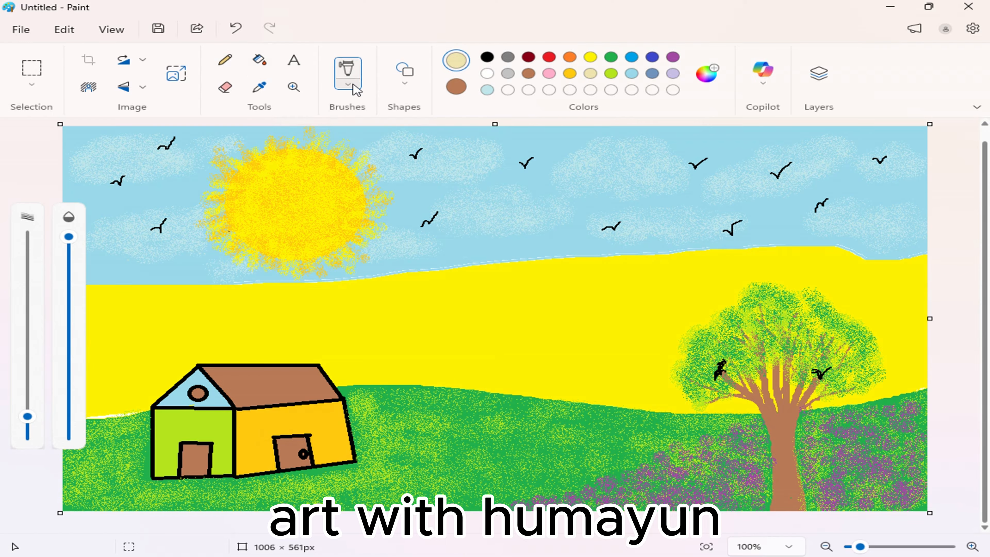
{"action": "left_click", "coordinate": [356, 88]}
{"action": "left_click", "coordinate": [379, 209]}
{"action": "mouse_move", "coordinate": [250, 451]}
{"action": "left_mouse_down"}
{"action": "mouse_move", "coordinate": [250, 422]}
{"action": "mouse_move", "coordinate": [251, 451]}
{"action": "mouse_move", "coordinate": [265, 456]}
{"action": "mouse_move", "coordinate": [255, 464]}
{"action": "mouse_move", "coordinate": [247, 449]}
{"action": "left_mouse_up"}
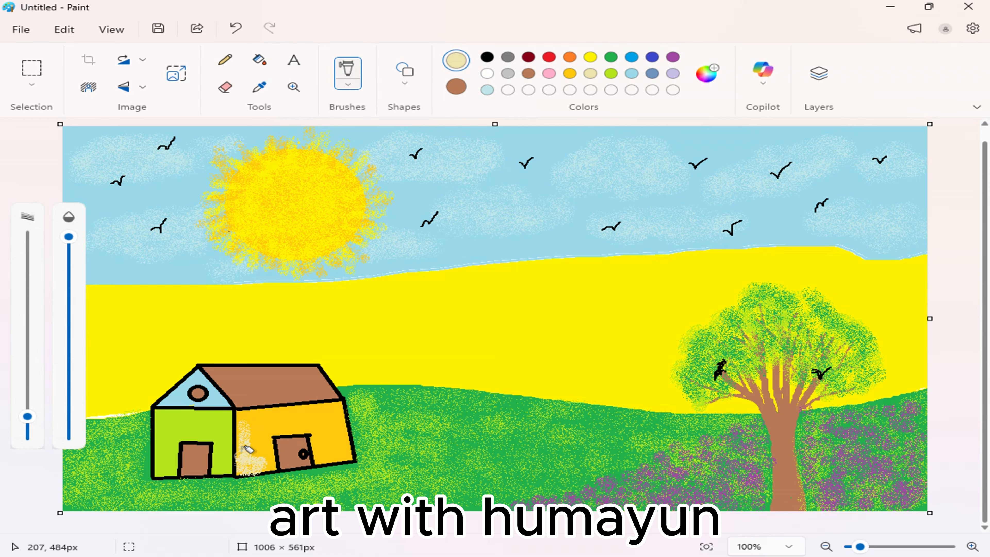
{"action": "key", "text": "ctrl+z"}
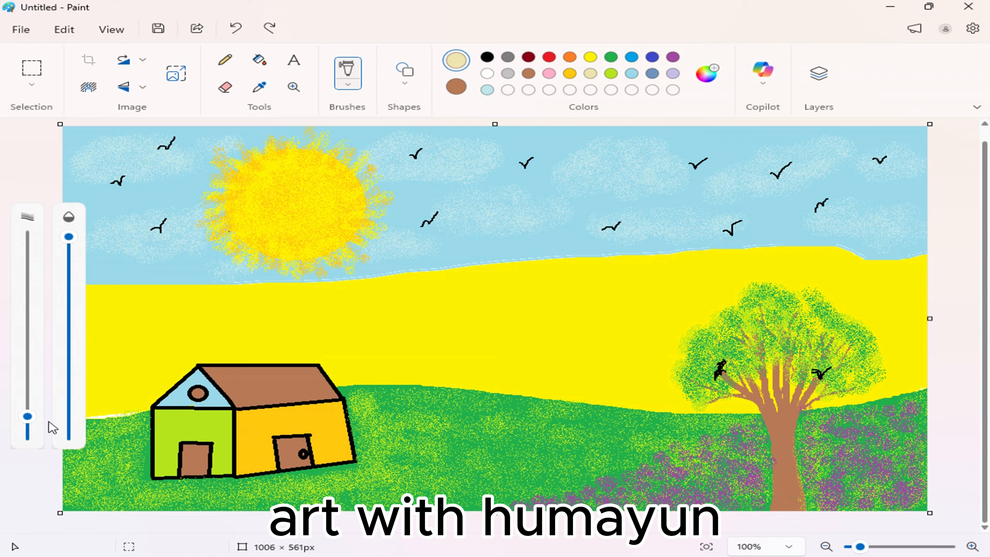
{"action": "left_click_drag", "start_coordinate": [27, 416], "coordinate": [28, 403]}
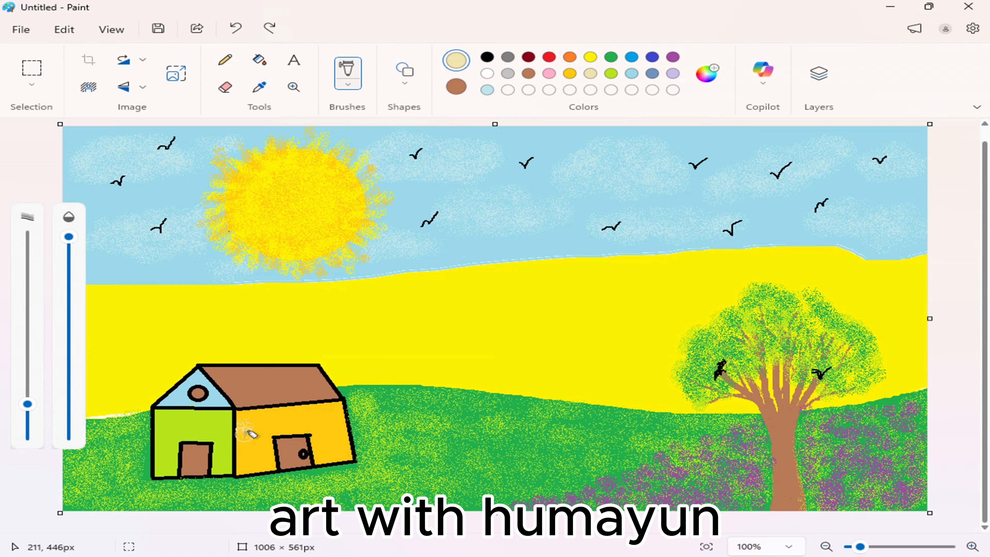
{"action": "mouse_move", "coordinate": [244, 432]}
{"action": "left_mouse_down"}
{"action": "mouse_move", "coordinate": [263, 462]}
{"action": "mouse_move", "coordinate": [242, 448]}
{"action": "mouse_move", "coordinate": [265, 406]}
{"action": "left_mouse_up"}
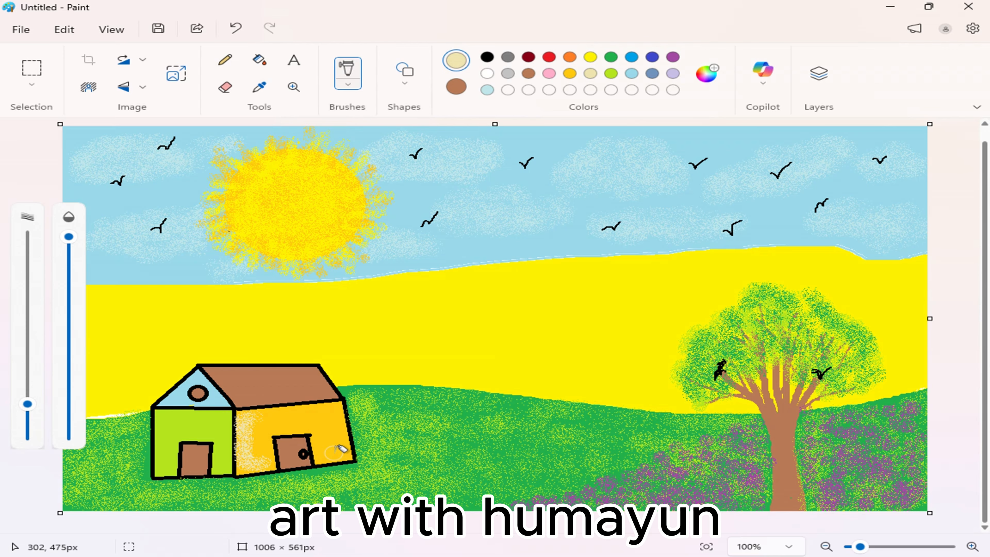